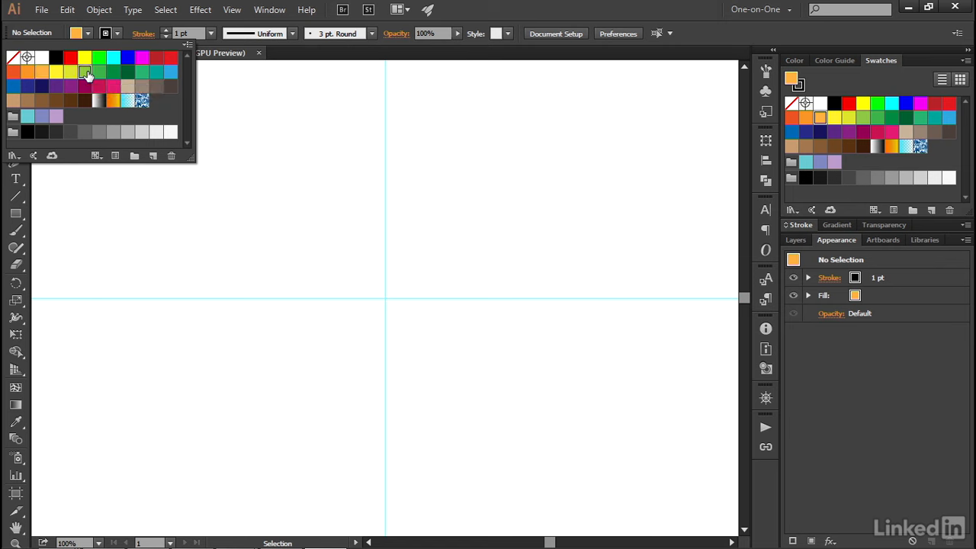
Set the default stroke weight to 3 pt with nothing selected.
{"action": "left_click", "coordinate": [183, 33]}
{"action": "type", "text": "3"}
{"action": "key", "text": "Return"}
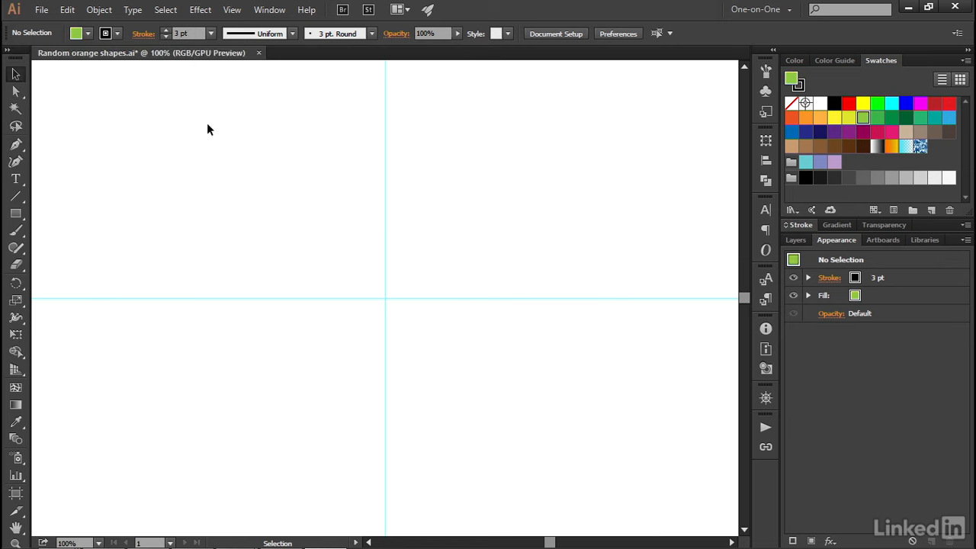
Draw a 100 × 100 pt square centred on the intersection of the two guides.
{"action": "left_click", "coordinate": [16, 217]}
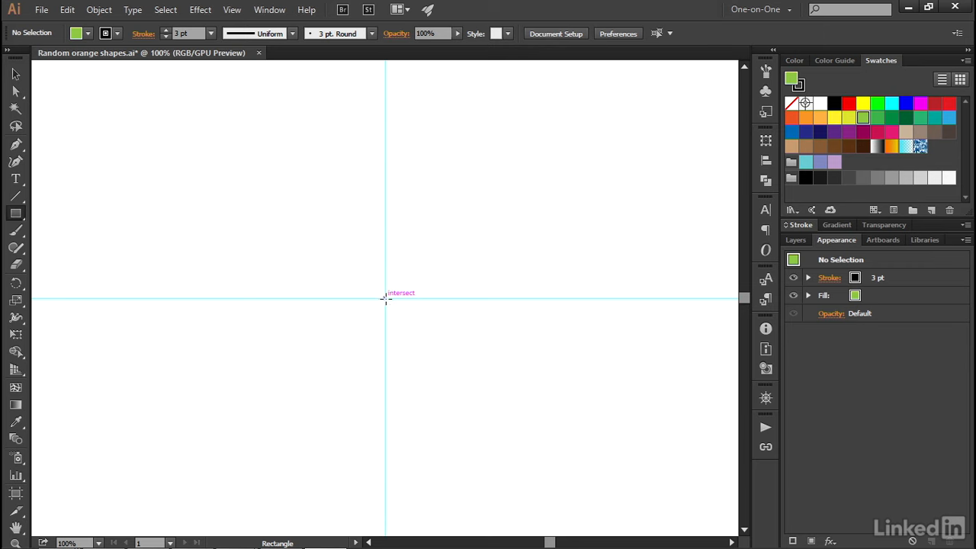
{"action": "left_click", "coordinate": [385, 298]}
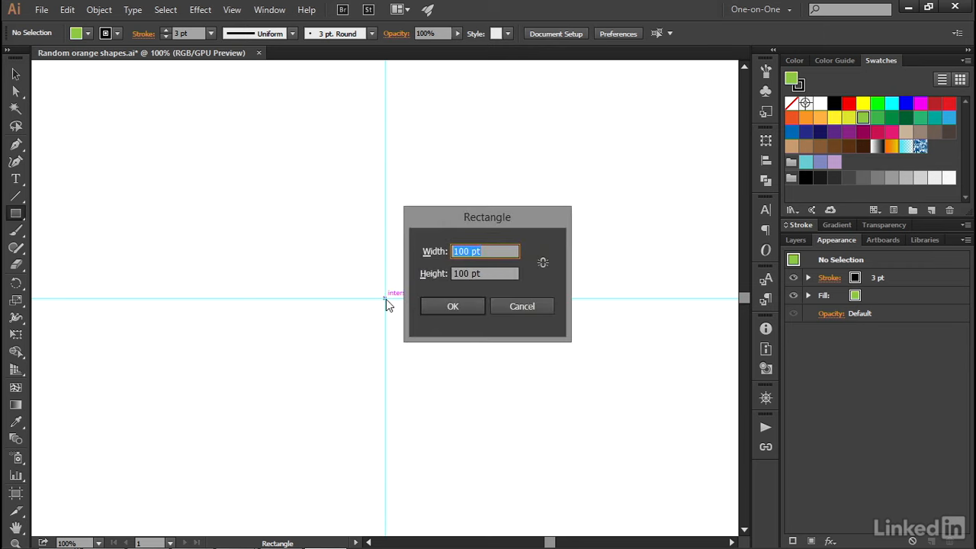
{"action": "left_click", "coordinate": [478, 305]}
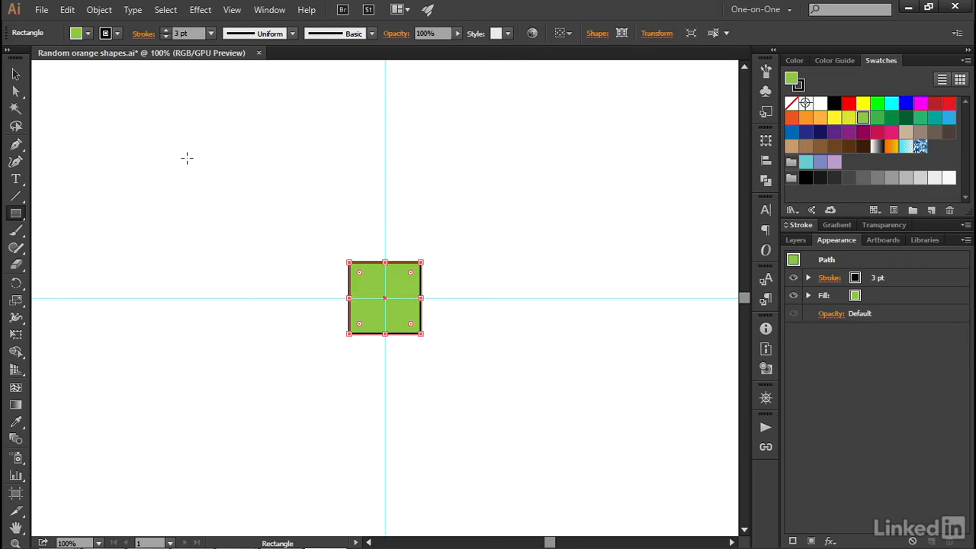
Make a copy of the square moved 100 pt horizontally and 0 pt vertically.
{"action": "key", "text": "v"}
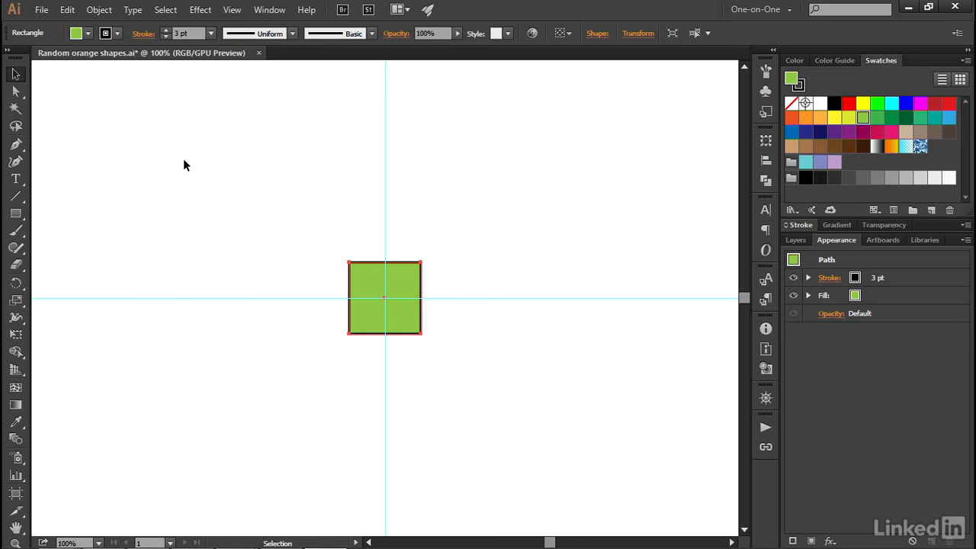
{"action": "key", "text": "Return"}
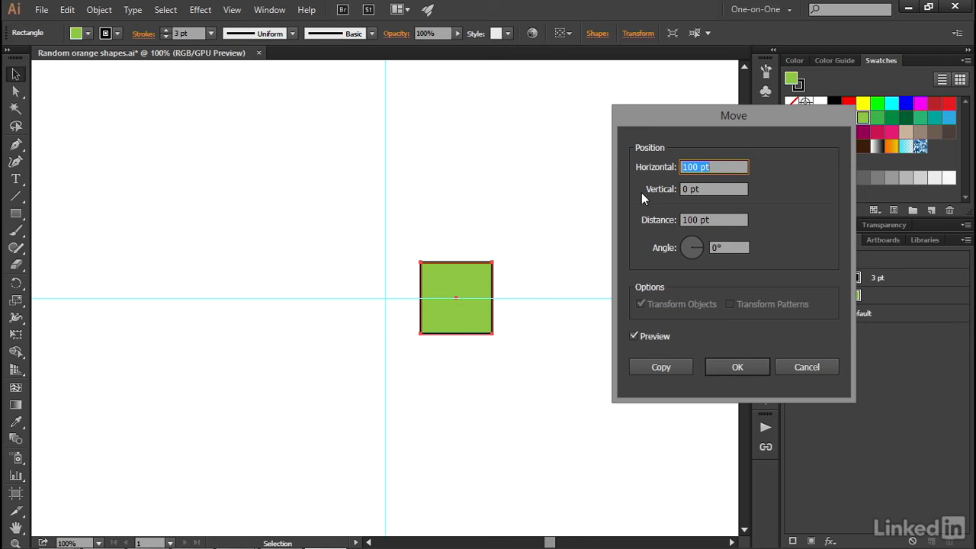
{"action": "left_click", "coordinate": [668, 366]}
Move the original square by -100 pt horizontally, leaving the copy in place.
{"action": "left_click", "coordinate": [400, 335]}
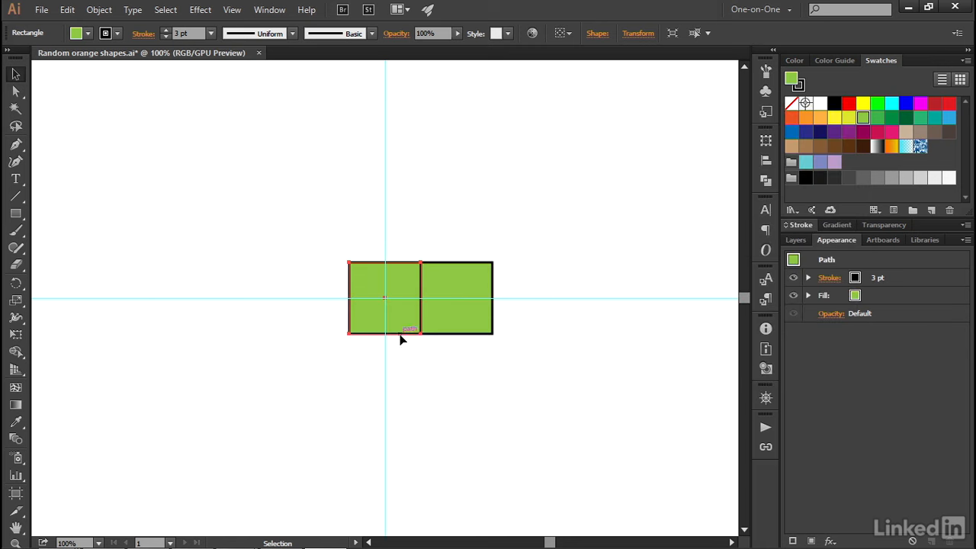
{"action": "key", "text": "Return"}
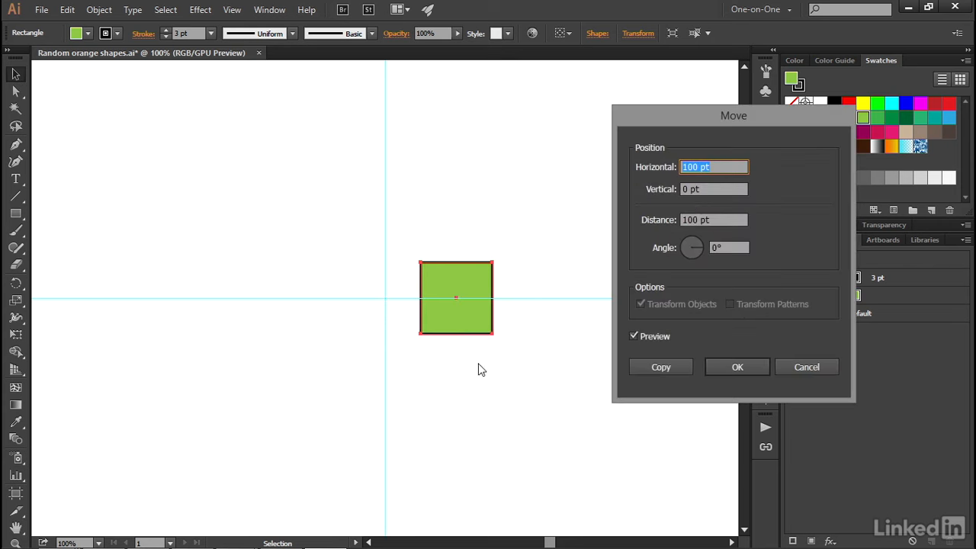
{"action": "left_click", "coordinate": [684, 167]}
{"action": "key", "text": "Return"}
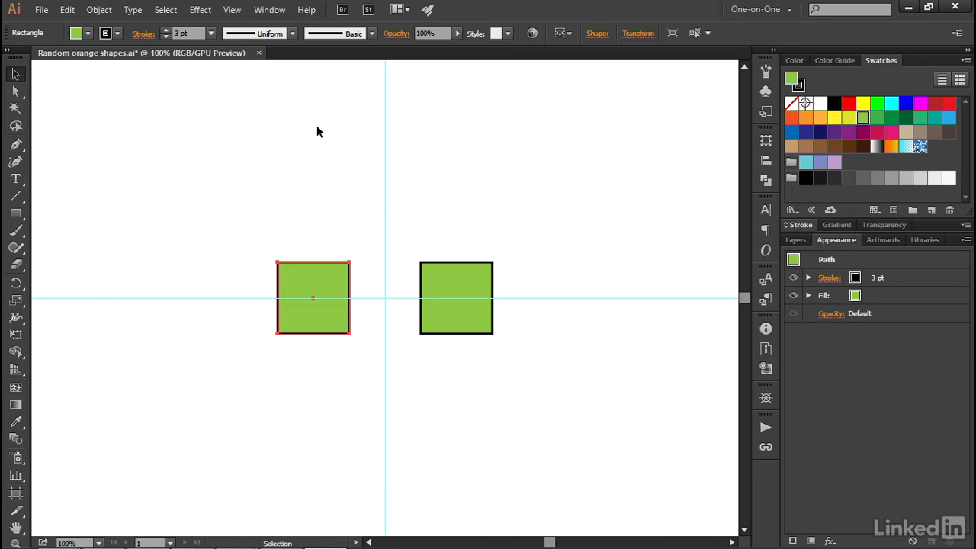
Apply a Transform effect to the moved square with a 45° rotation and Scale Strokes & Effects turned off.
{"action": "left_click", "coordinate": [200, 9]}
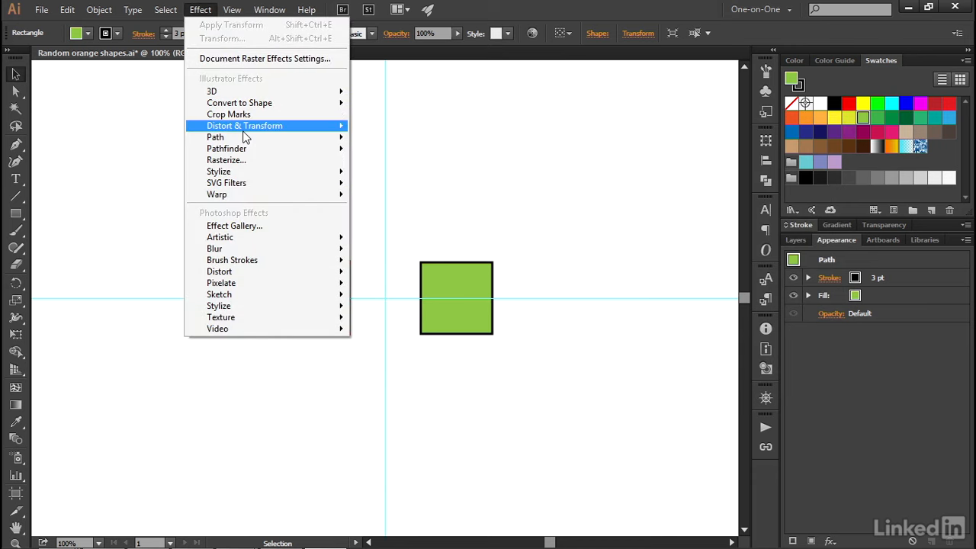
{"action": "mouse_move", "coordinate": [246, 135]}
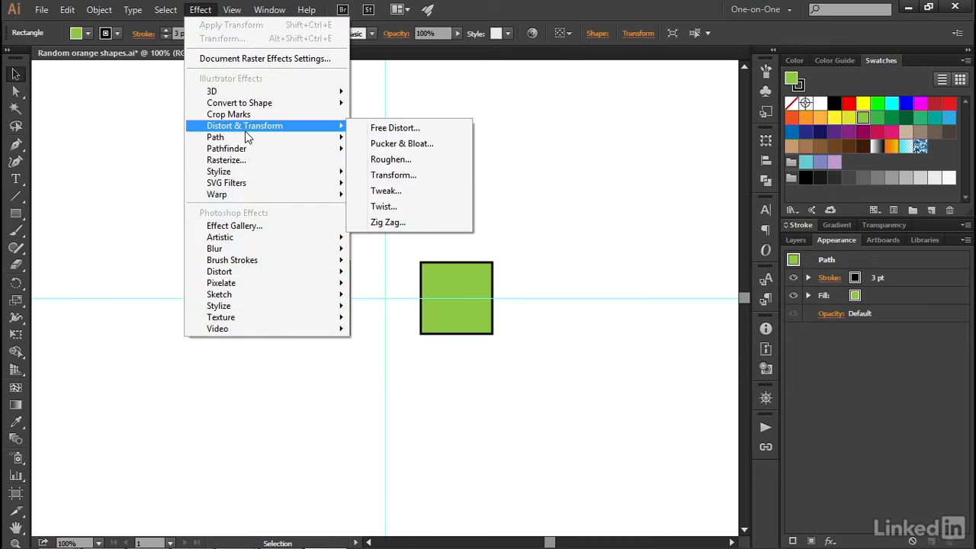
{"action": "left_click", "coordinate": [417, 174]}
{"action": "left_click", "coordinate": [656, 456]}
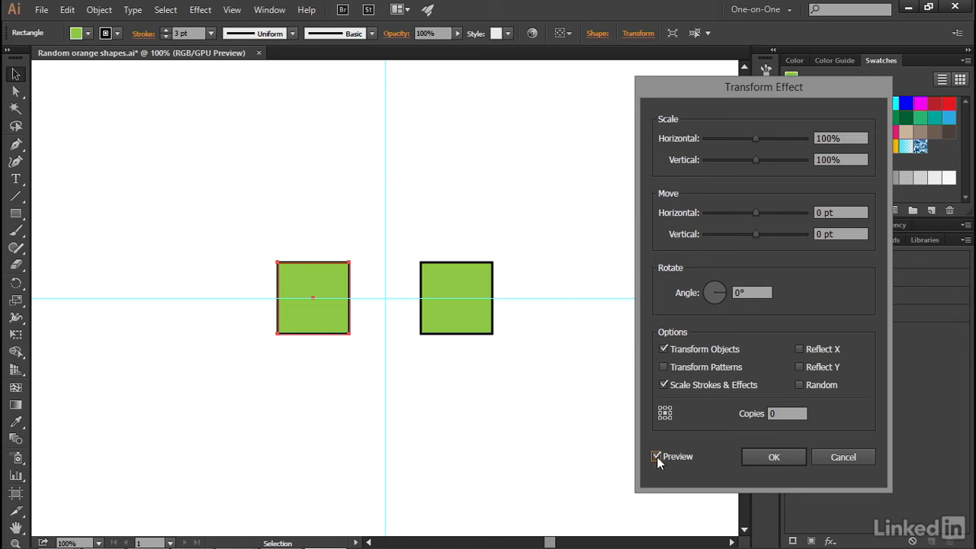
{"action": "left_click", "coordinate": [753, 292]}
{"action": "type", "text": "45"}
{"action": "key", "text": "Tab"}
{"action": "left_click", "coordinate": [693, 386]}
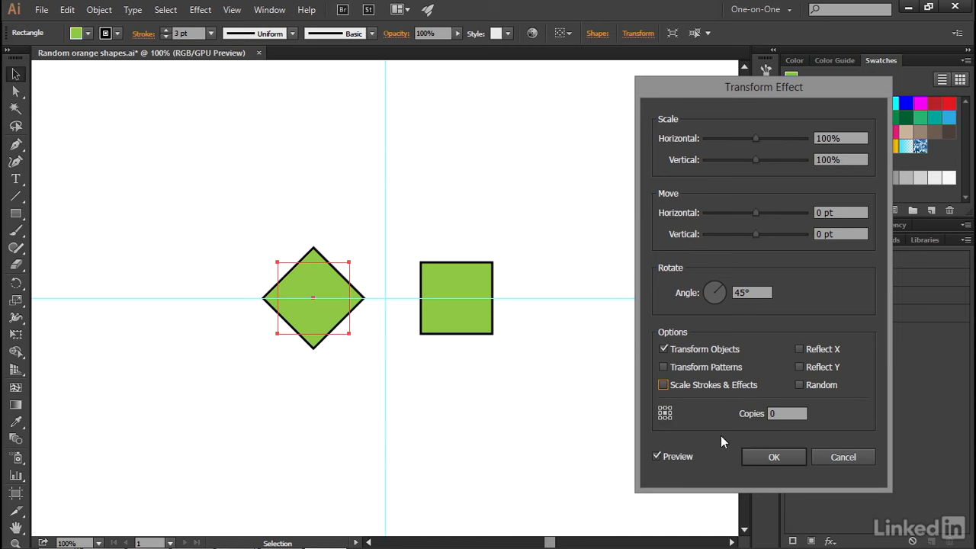
{"action": "left_click", "coordinate": [760, 458]}
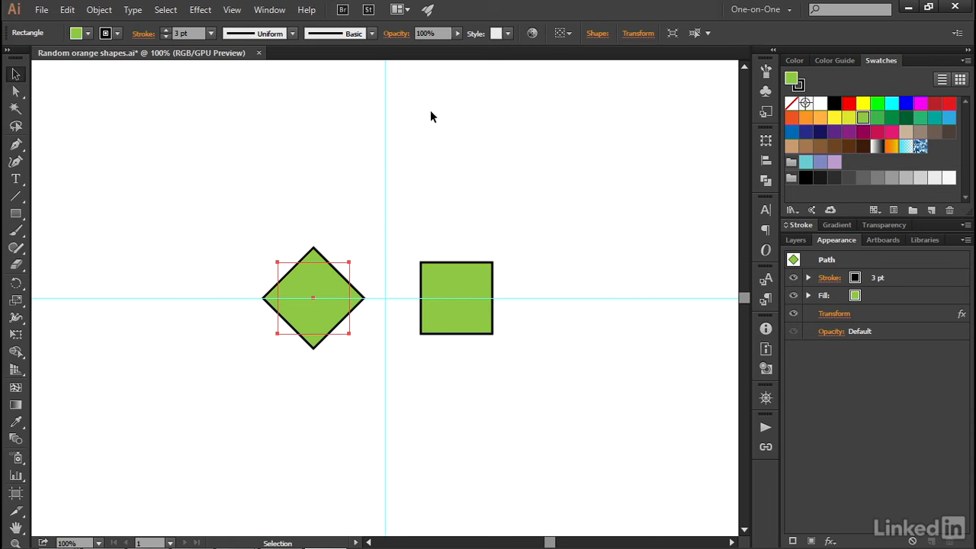
{"action": "left_click", "coordinate": [833, 315]}
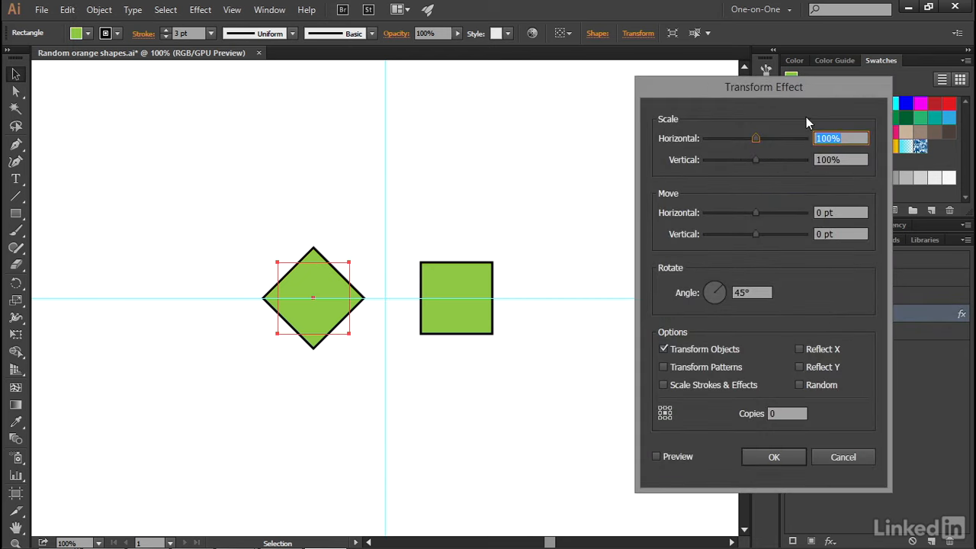
{"action": "left_click", "coordinate": [655, 456]}
{"action": "left_click", "coordinate": [813, 139]}
{"action": "type", "text": "120"}
{"action": "key", "text": "Tab"}
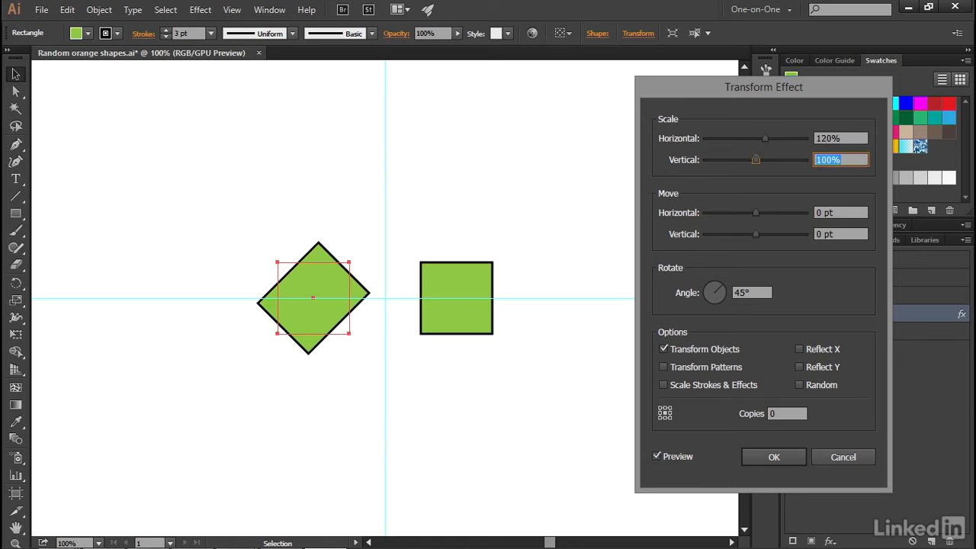
{"action": "type", "text": "70"}
{"action": "key", "text": "Tab"}
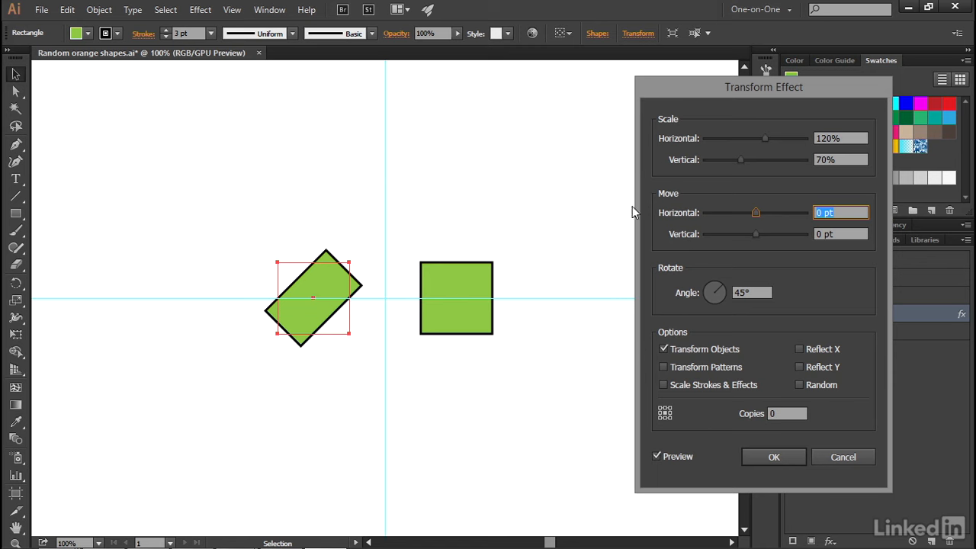
{"action": "left_click", "coordinate": [821, 456]}
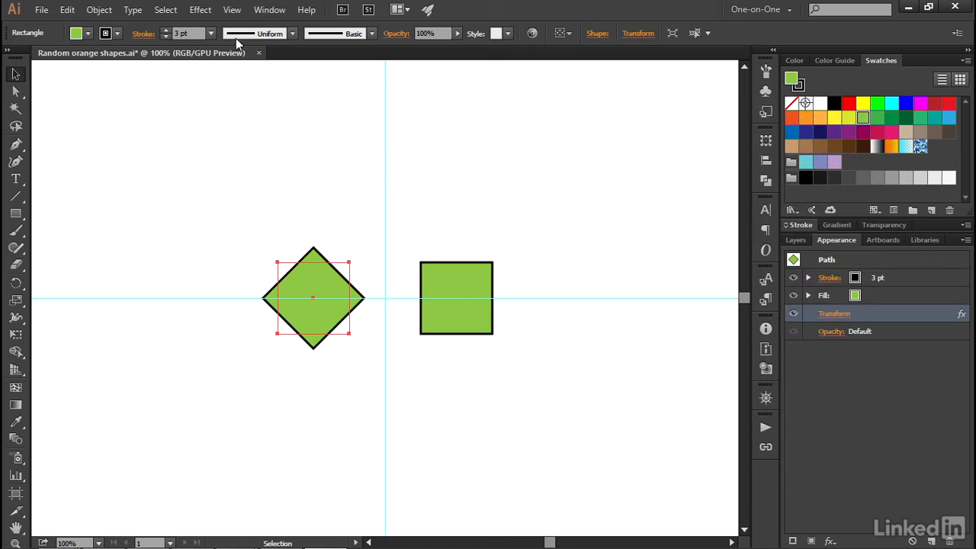
Apply a second Transform effect to the rotated square, scaling it 120% horizontally and 70% vertically.
{"action": "left_click", "coordinate": [201, 10]}
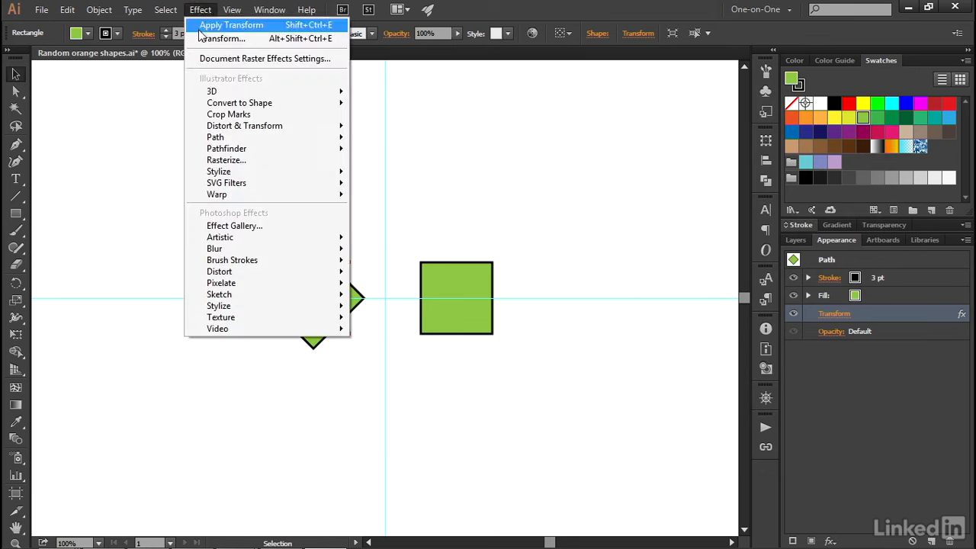
{"action": "mouse_move", "coordinate": [276, 134]}
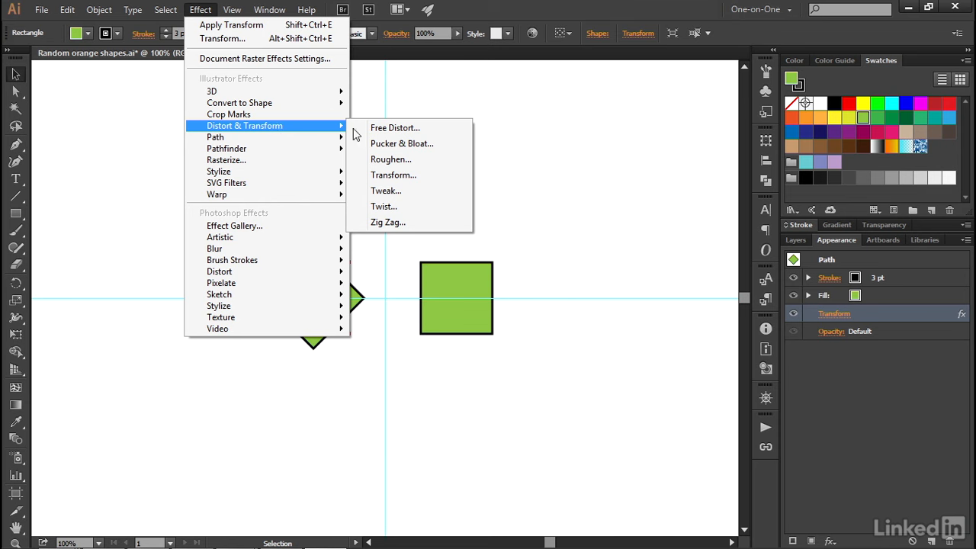
{"action": "left_click", "coordinate": [426, 177]}
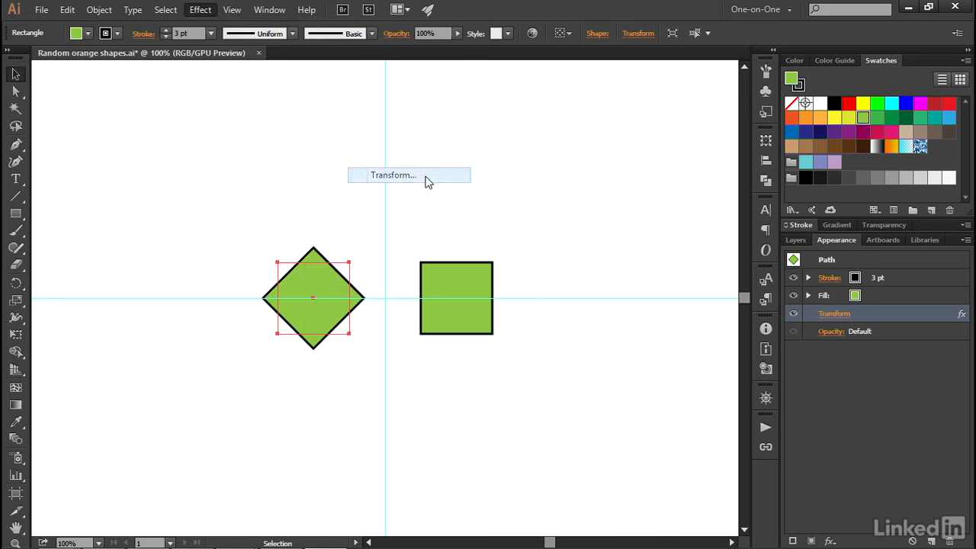
{"action": "left_click", "coordinate": [543, 311]}
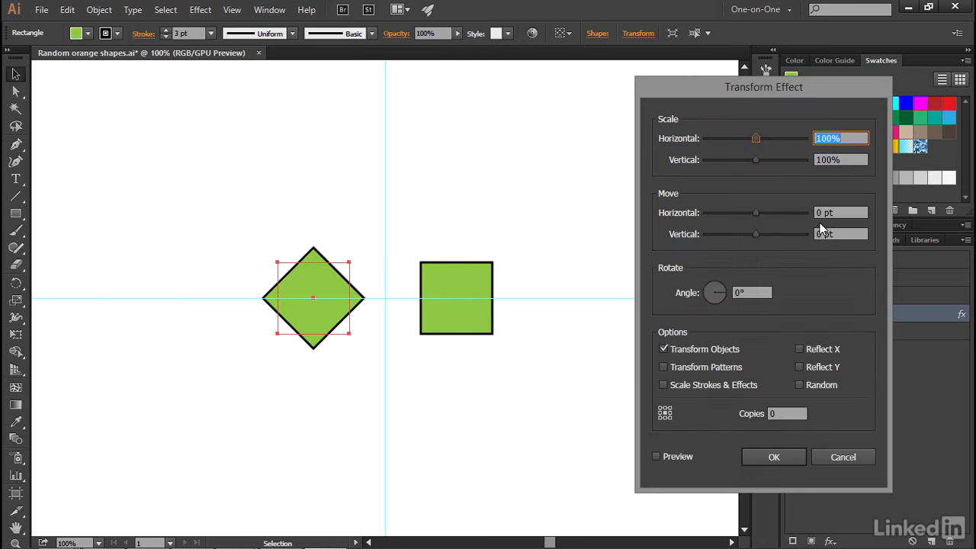
{"action": "type", "text": "120"}
{"action": "key", "text": "Tab"}
{"action": "type", "text": "70"}
{"action": "key", "text": "Tab"}
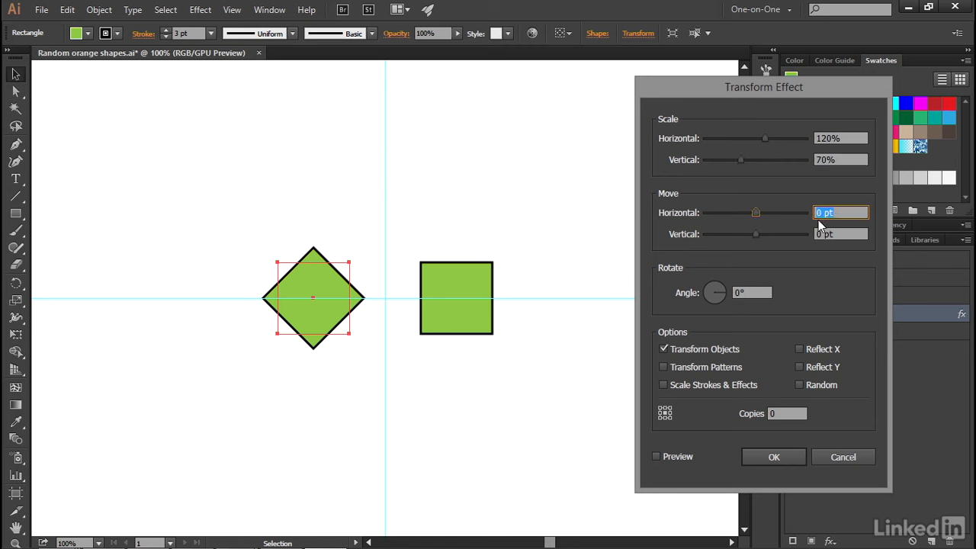
{"action": "left_click", "coordinate": [675, 457]}
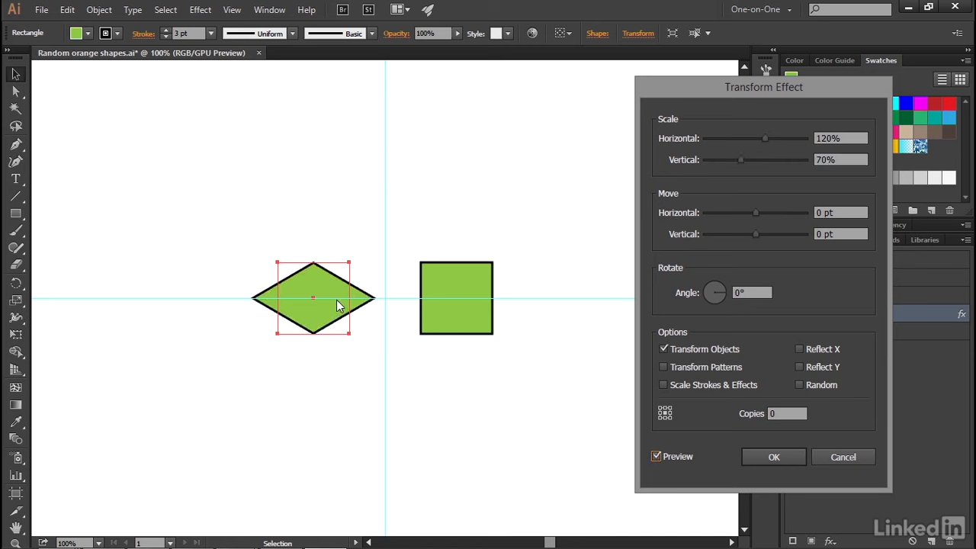
{"action": "left_click", "coordinate": [754, 459]}
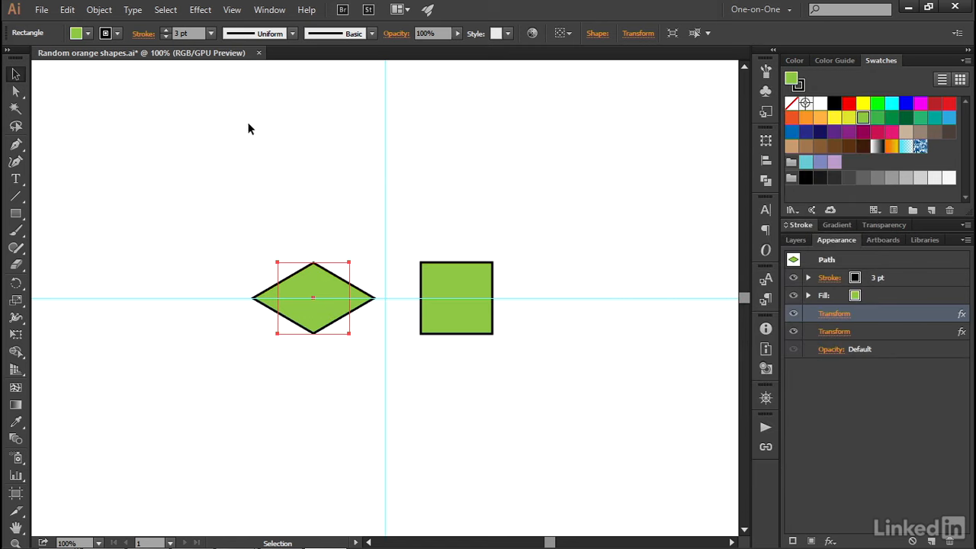
Add a third Transform effect to the diamond with 100% horizontal and vertical scale and 45° rotation, and preview it.
{"action": "left_click", "coordinate": [202, 11]}
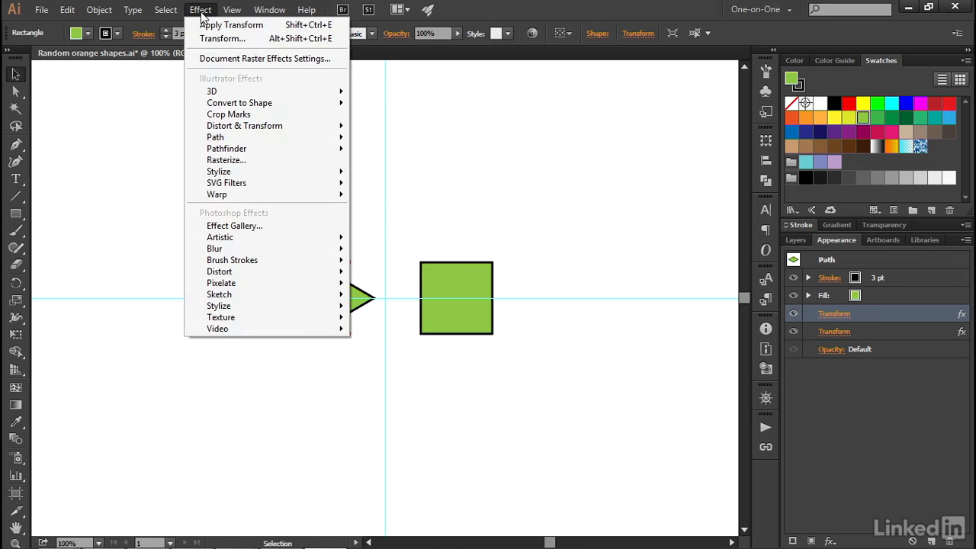
{"action": "mouse_move", "coordinate": [274, 129]}
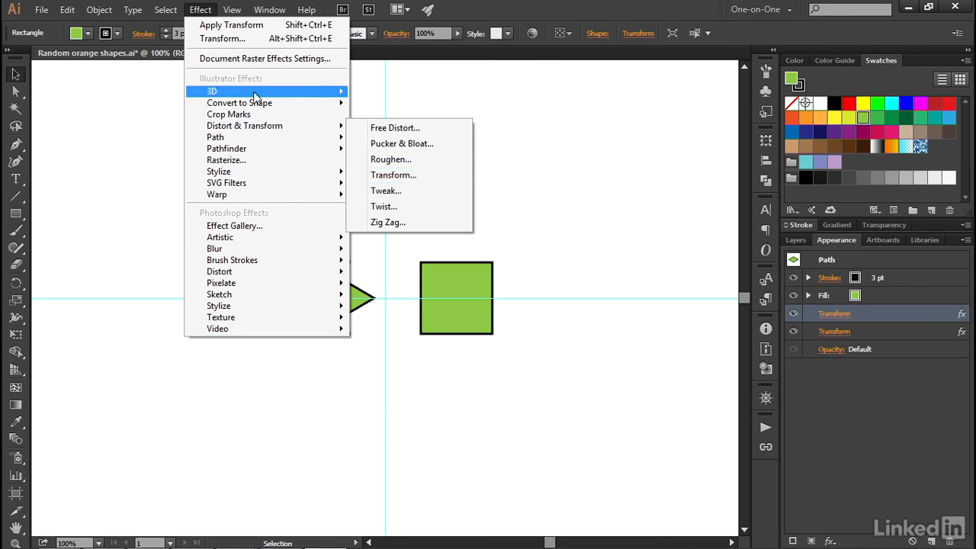
{"action": "left_click", "coordinate": [255, 40]}
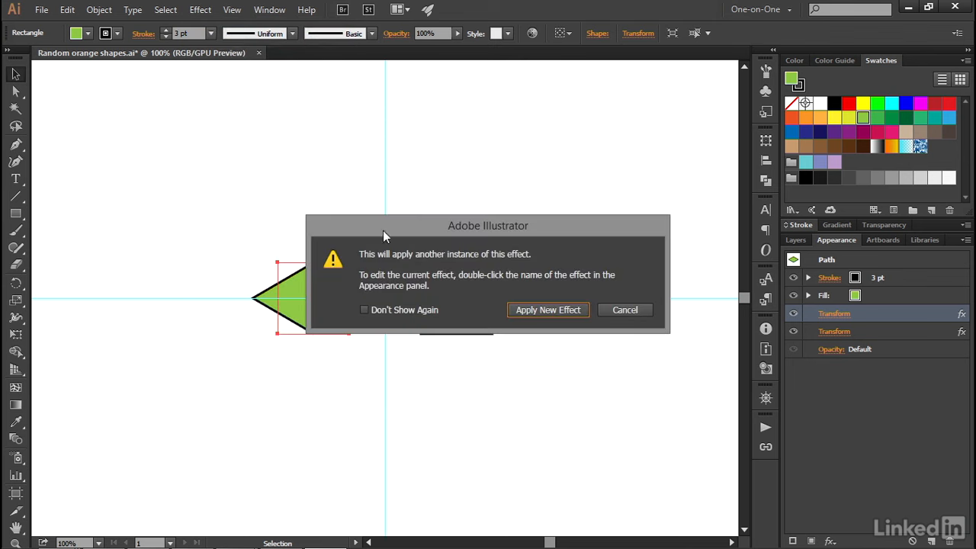
{"action": "left_click", "coordinate": [549, 313]}
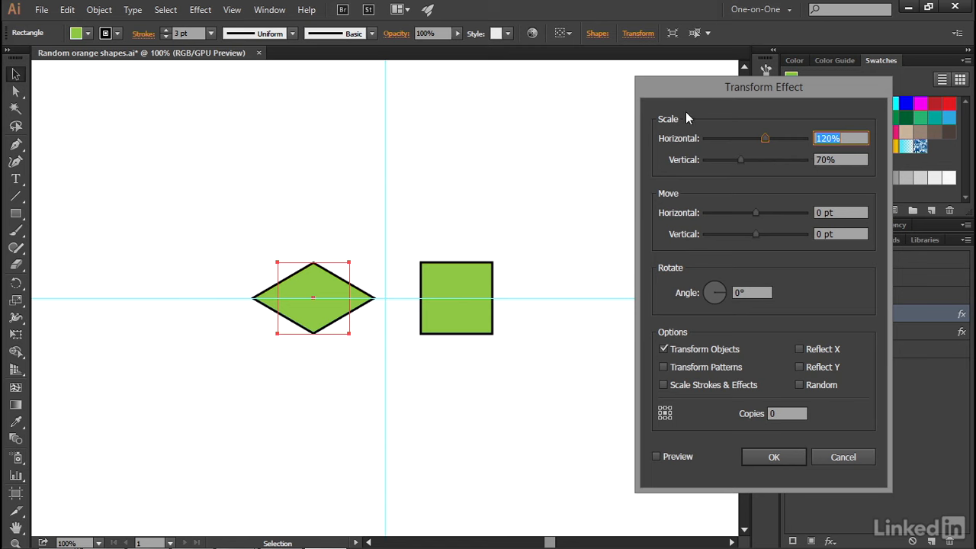
{"action": "type", "text": "100"}
{"action": "key", "text": "Tab"}
{"action": "type", "text": "100"}
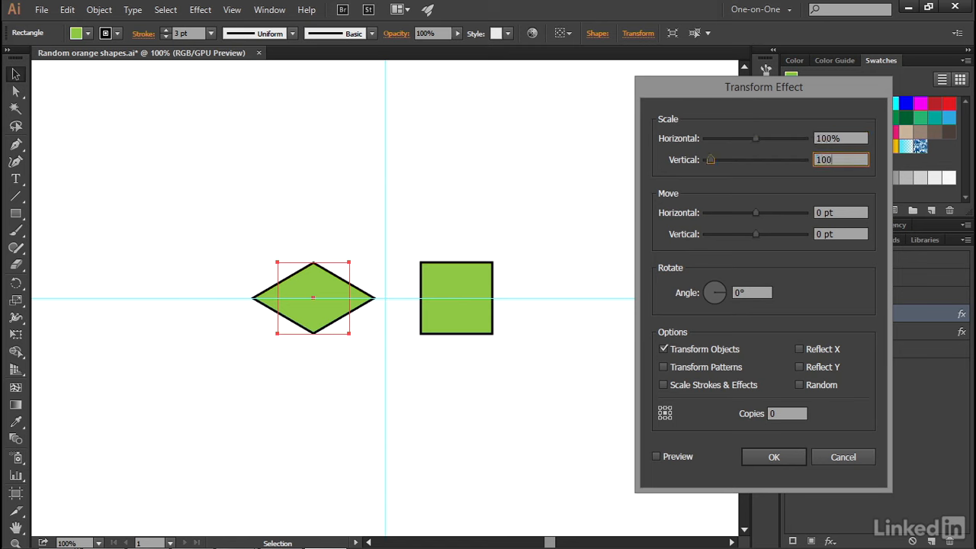
{"action": "key", "text": "Tab"}
{"action": "double_click", "coordinate": [736, 293]}
{"action": "type", "text": "45"}
{"action": "key", "text": "Tab"}
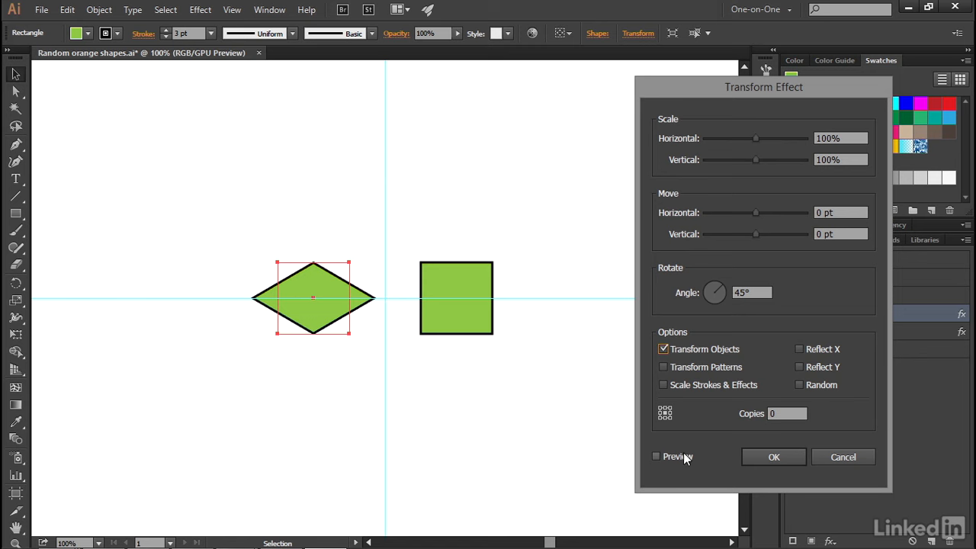
{"action": "left_click", "coordinate": [657, 456]}
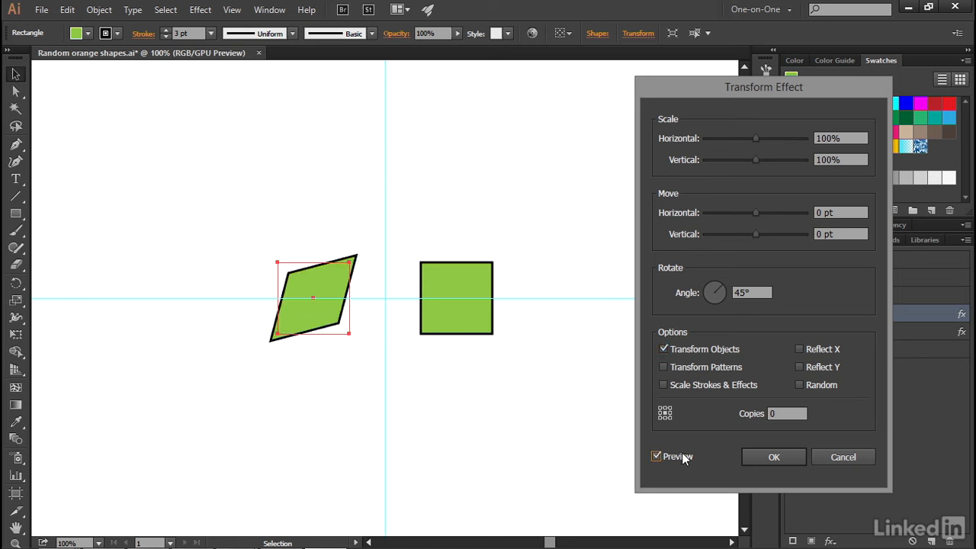
Set the third Transform effect's reference point to the middle of the left edge and its copies to 7.
{"action": "left_click", "coordinate": [661, 413]}
{"action": "left_click", "coordinate": [664, 413]}
{"action": "left_click", "coordinate": [786, 414]}
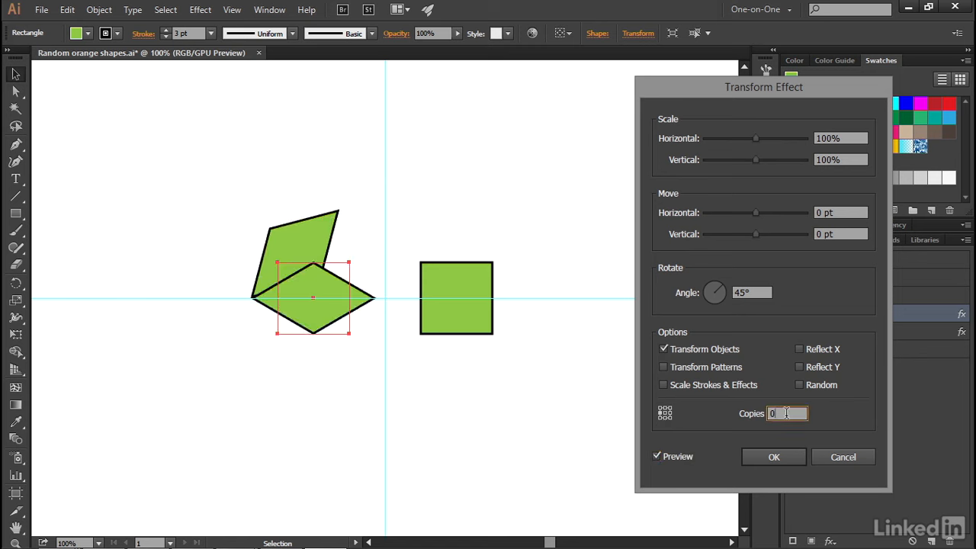
{"action": "key", "text": "Up"}
{"action": "key", "text": "Up"}
{"action": "key", "text": "Up"}
{"action": "key", "text": "Up"}
{"action": "key", "text": "Up"}
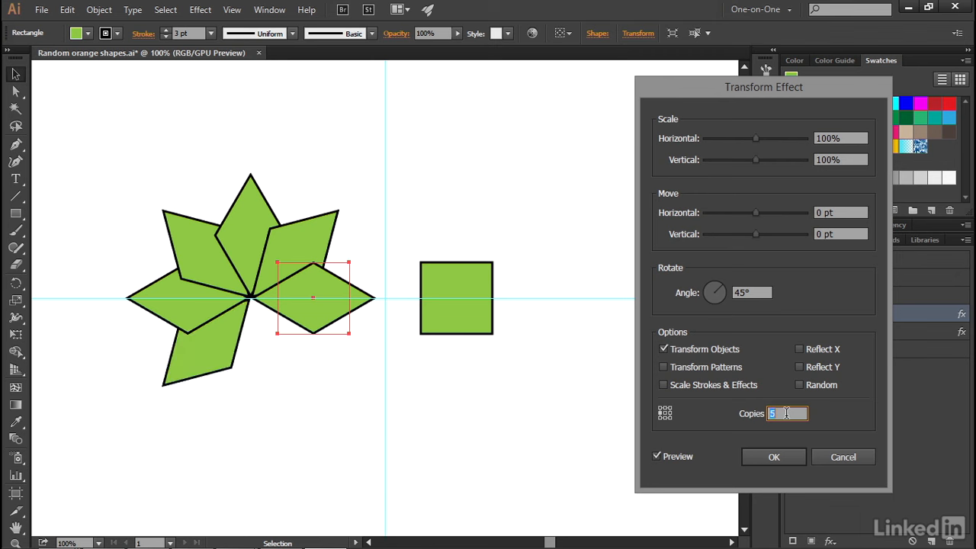
{"action": "key", "text": "Up"}
{"action": "key", "text": "Up"}
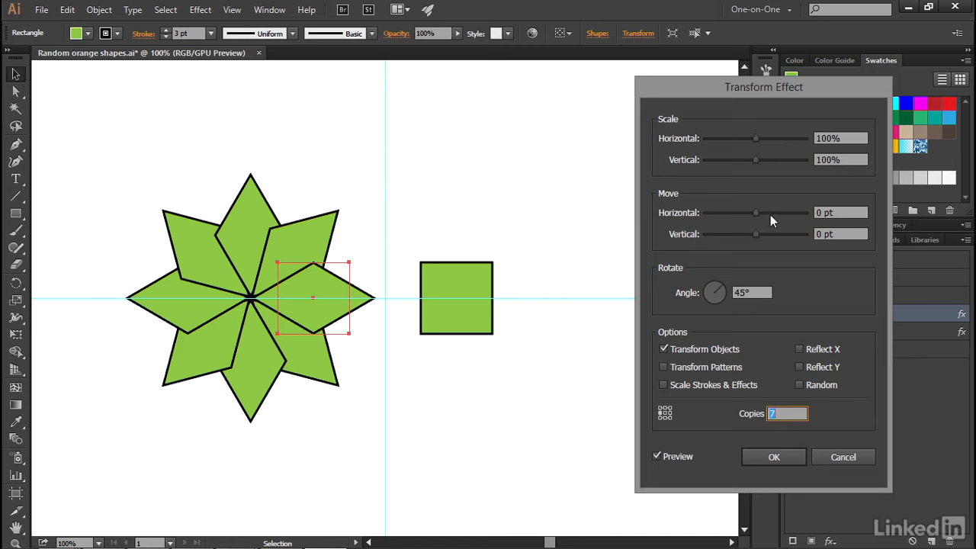
Set the third Transform effect's move to -10 pt horizontally and -24 pt vertically, and apply the effect.
{"action": "left_click", "coordinate": [848, 212]}
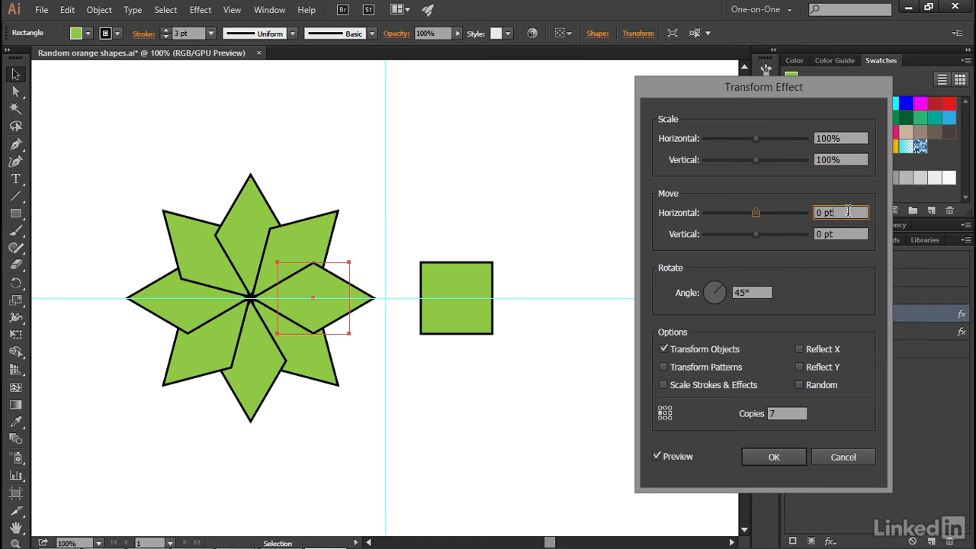
{"action": "key", "text": "shift+Down"}
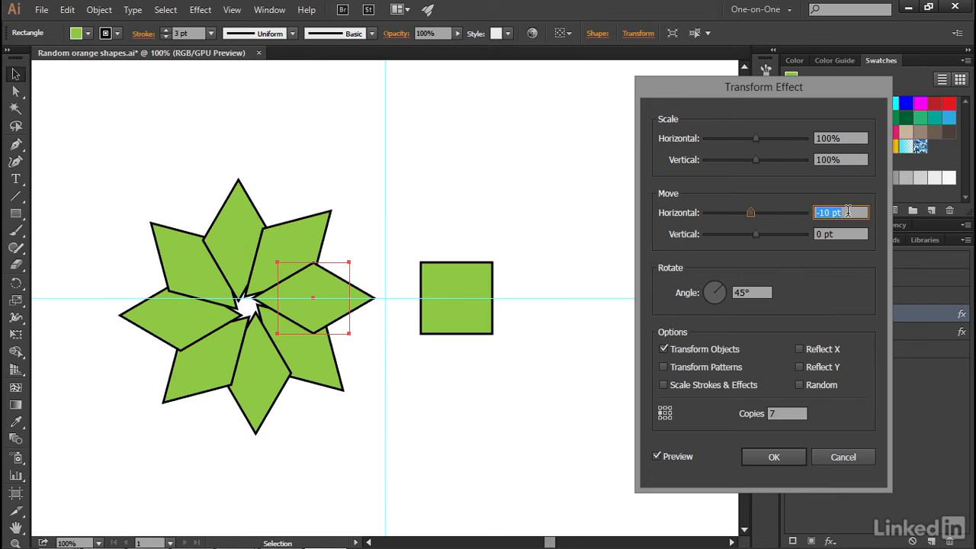
{"action": "key", "text": "Tab"}
{"action": "key", "text": "shift+Down"}
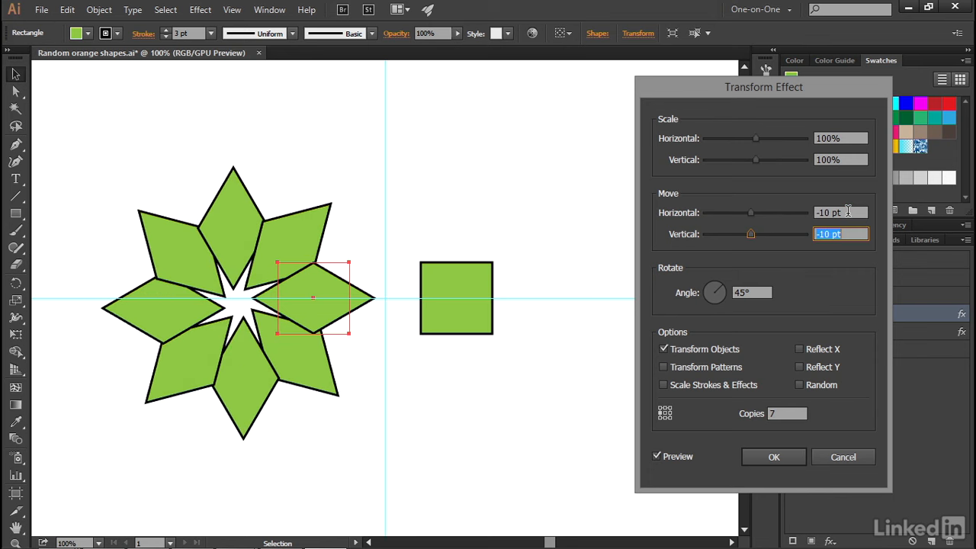
{"action": "key", "text": "Down"}
{"action": "key", "text": "Down"}
{"action": "key", "text": "Down"}
{"action": "key", "text": "Down"}
{"action": "key", "text": "Down"}
{"action": "key", "text": "Down"}
{"action": "key", "text": "Down"}
{"action": "key", "text": "Down"}
{"action": "key", "text": "Down"}
{"action": "key", "text": "Down"}
{"action": "key", "text": "Down"}
{"action": "key", "text": "Down"}
{"action": "key", "text": "Down"}
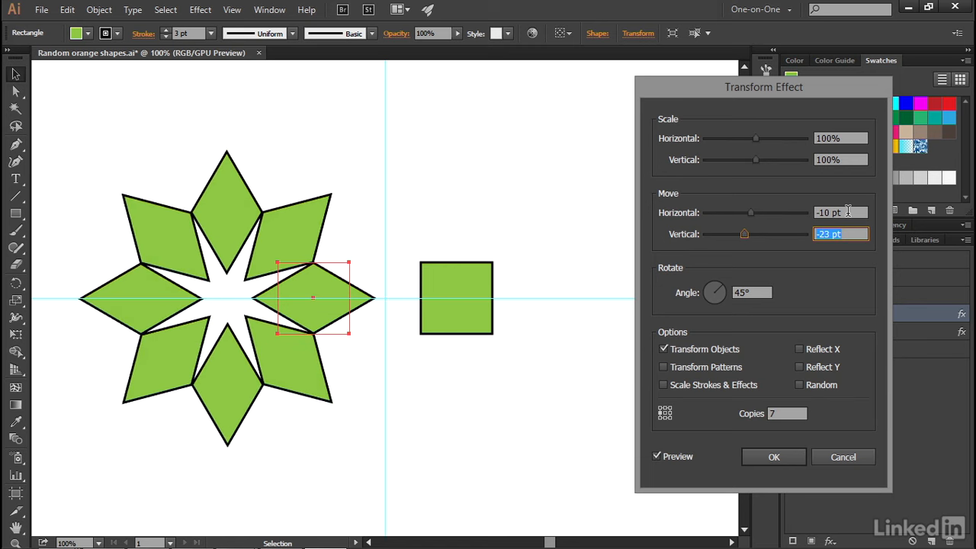
{"action": "key", "text": "Down"}
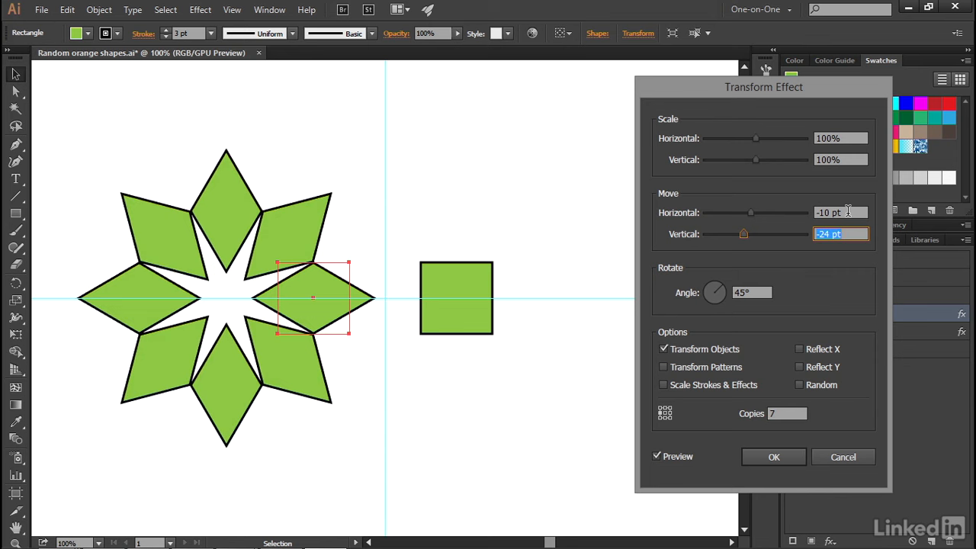
{"action": "key", "text": "Up"}
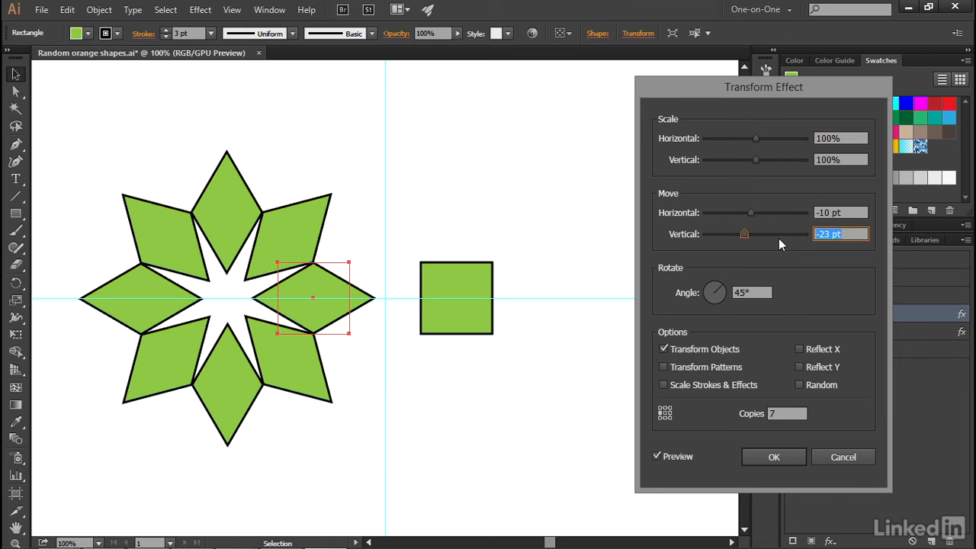
{"action": "key", "text": "Down"}
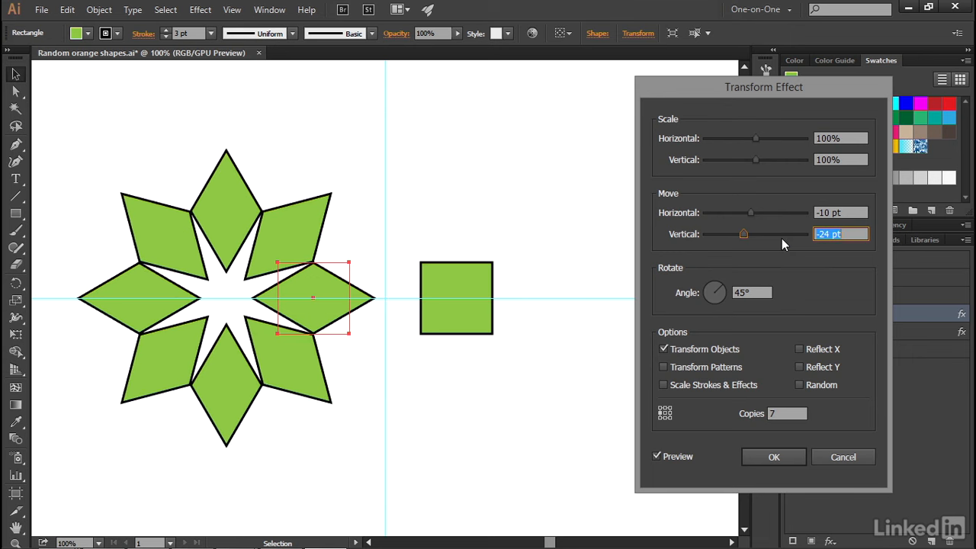
{"action": "left_click", "coordinate": [792, 460]}
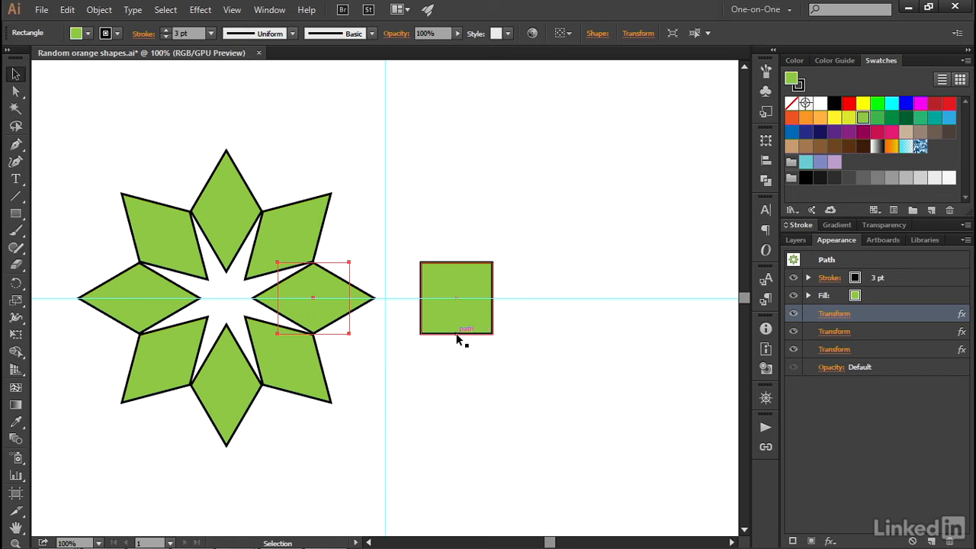
Select the plain square to the right of the flower and rotate it 45° with the Rotate tool.
{"action": "left_click", "coordinate": [455, 332]}
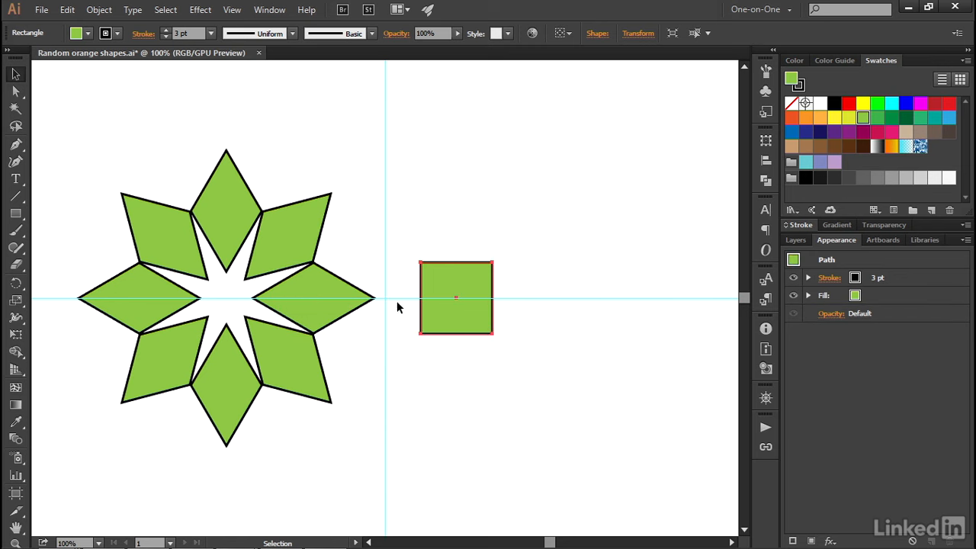
{"action": "left_click", "coordinate": [16, 283]}
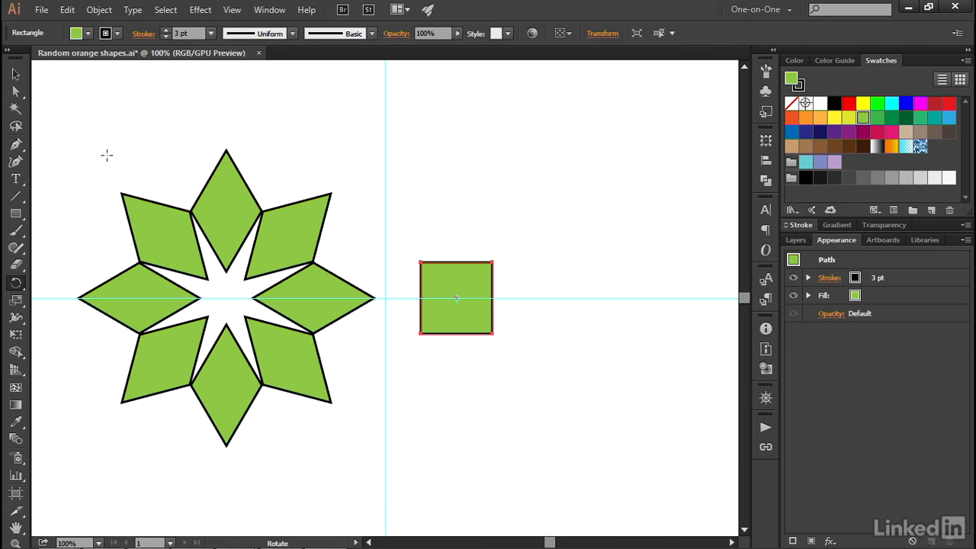
{"action": "key", "text": "Return"}
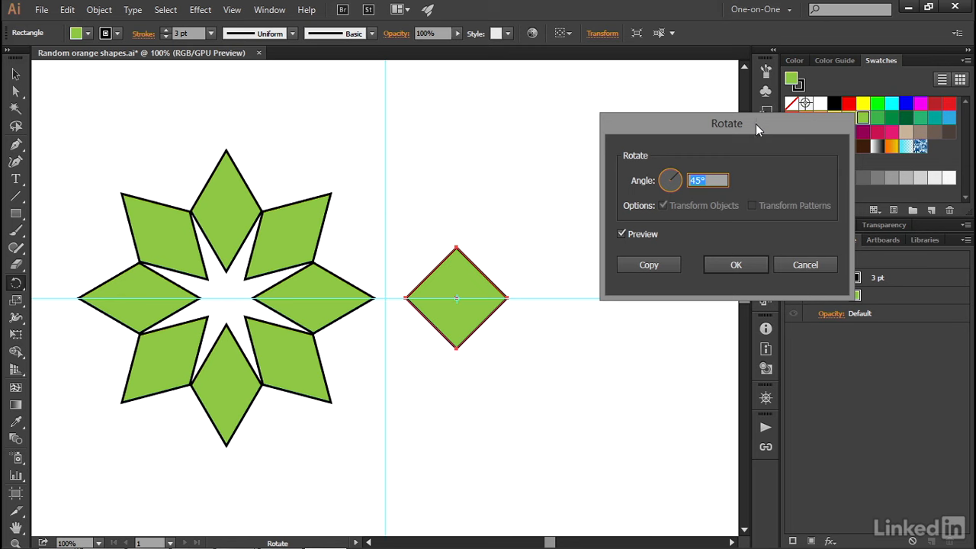
{"action": "left_click", "coordinate": [713, 182]}
{"action": "left_click", "coordinate": [728, 266]}
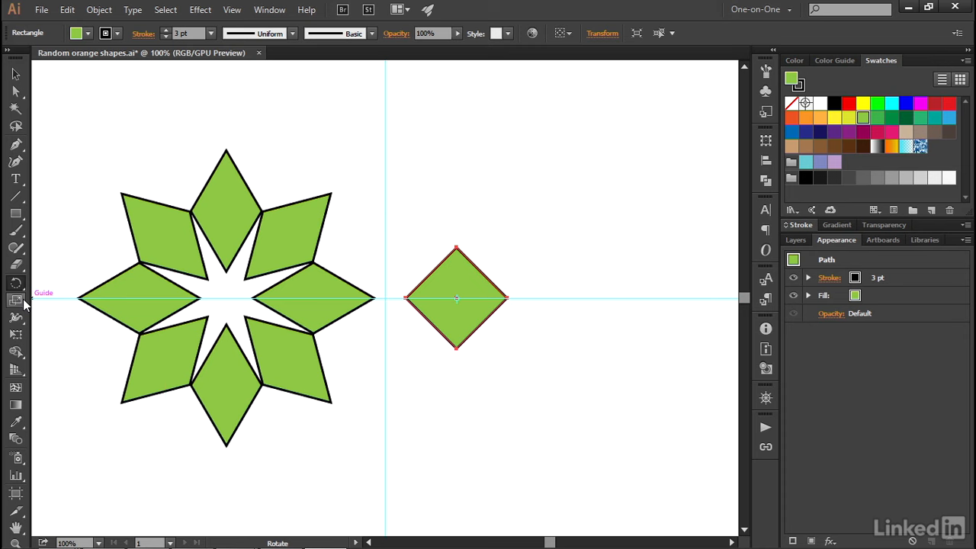
Scale the rotated square non-uniformly to 120% horizontal and 70% vertical with Scale Corners turned off.
{"action": "left_click", "coordinate": [22, 302]}
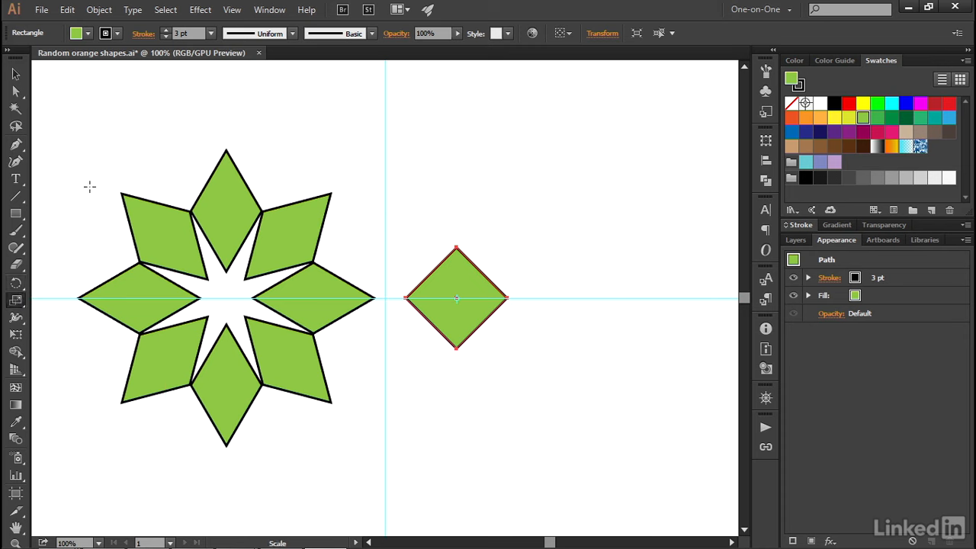
{"action": "key", "text": "Return"}
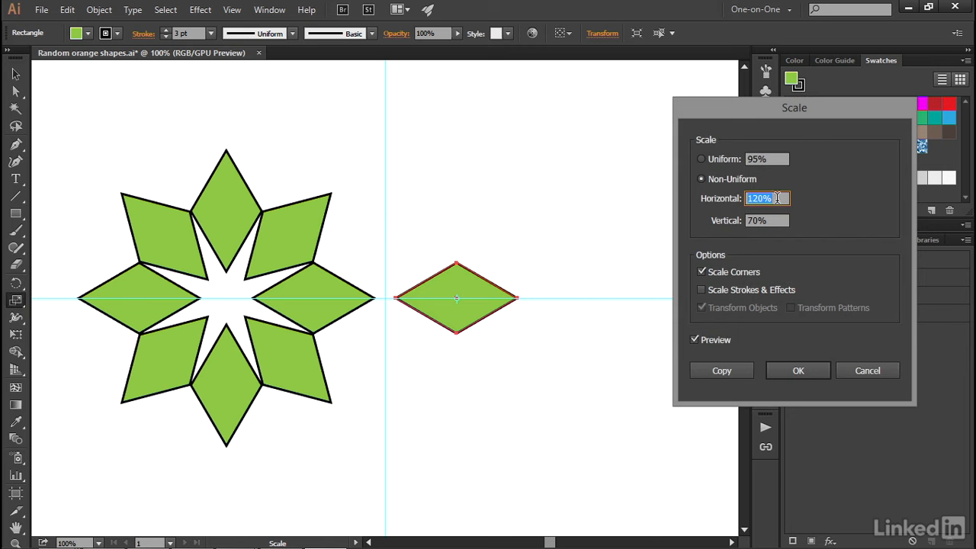
{"action": "left_click", "coordinate": [777, 198]}
{"action": "left_click", "coordinate": [702, 271]}
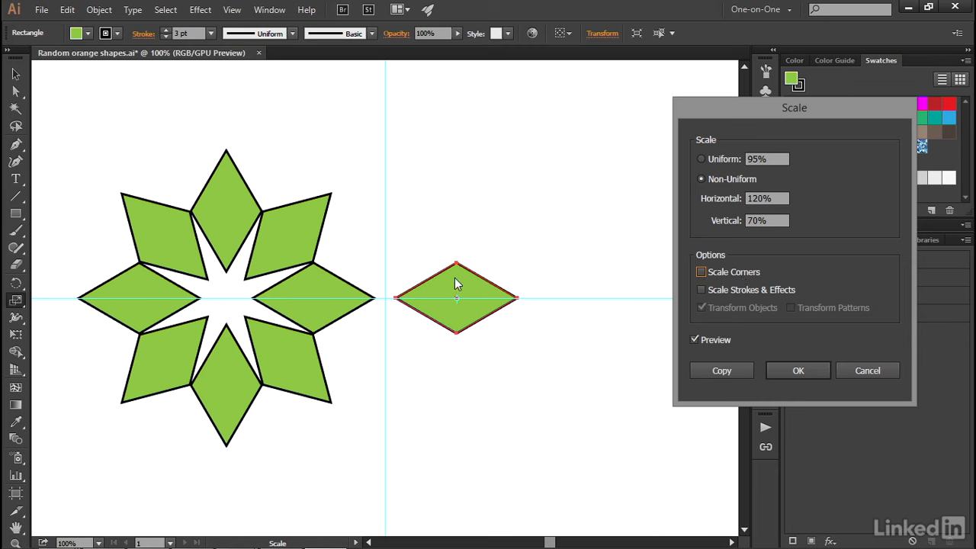
{"action": "left_click", "coordinate": [799, 370]}
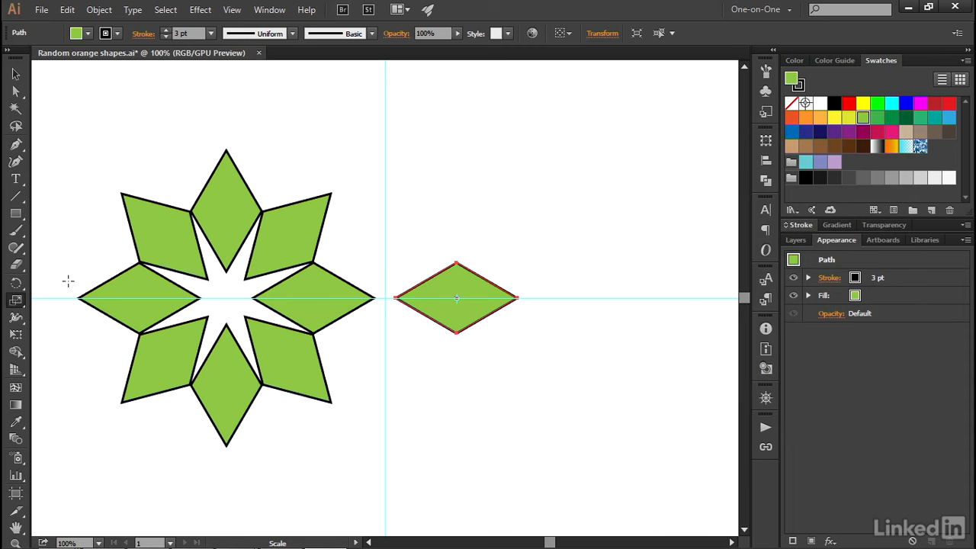
Rotate a copy of the diamond by -45° around a point on the horizontal guide just beyond its right tip.
{"action": "left_click", "coordinate": [18, 283]}
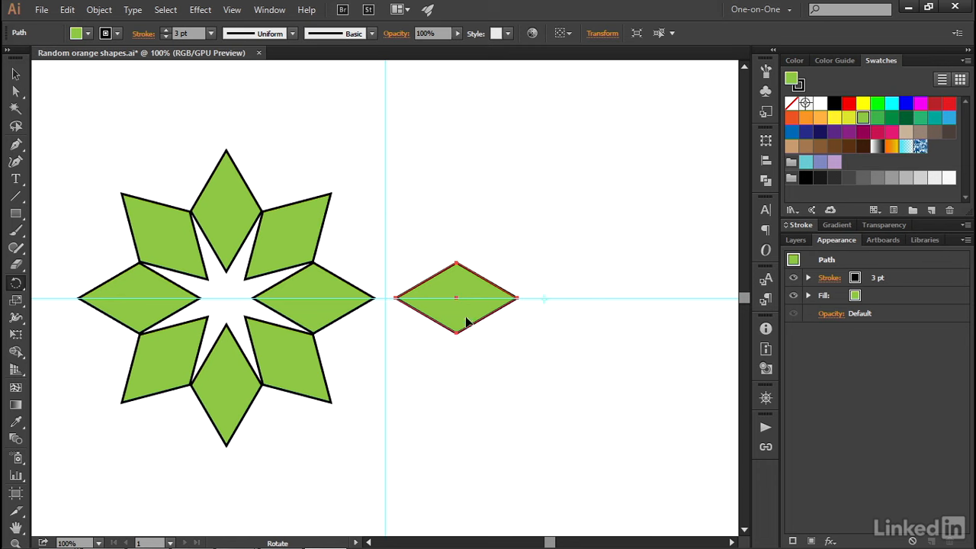
{"action": "left_click_drag", "start_coordinate": [371, 276], "coordinate": [463, 217]}
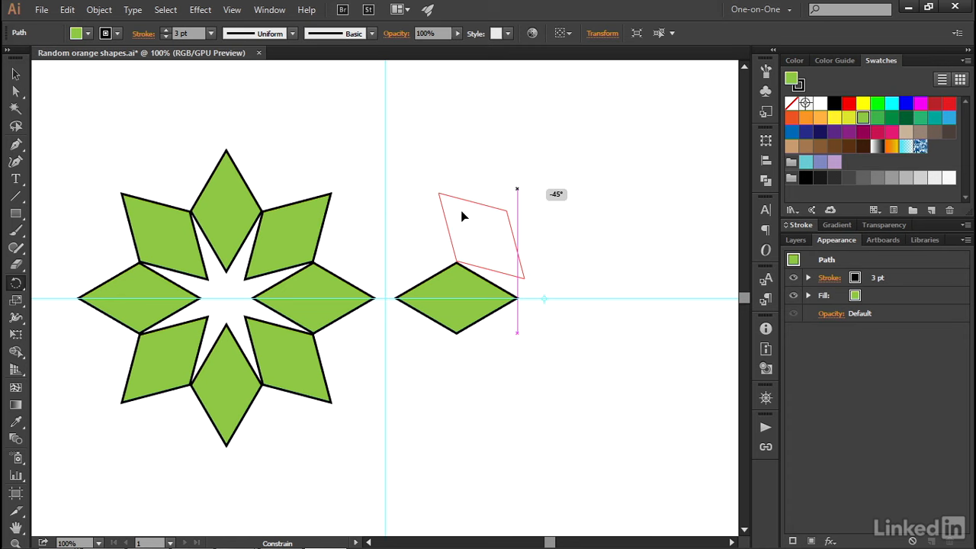
{"action": "key", "text": "alt"}
{"action": "left_click_drag", "start_coordinate": [462, 211], "coordinate": [467, 212]}
{"action": "left_click_drag", "start_coordinate": [468, 217], "coordinate": [468, 217]}
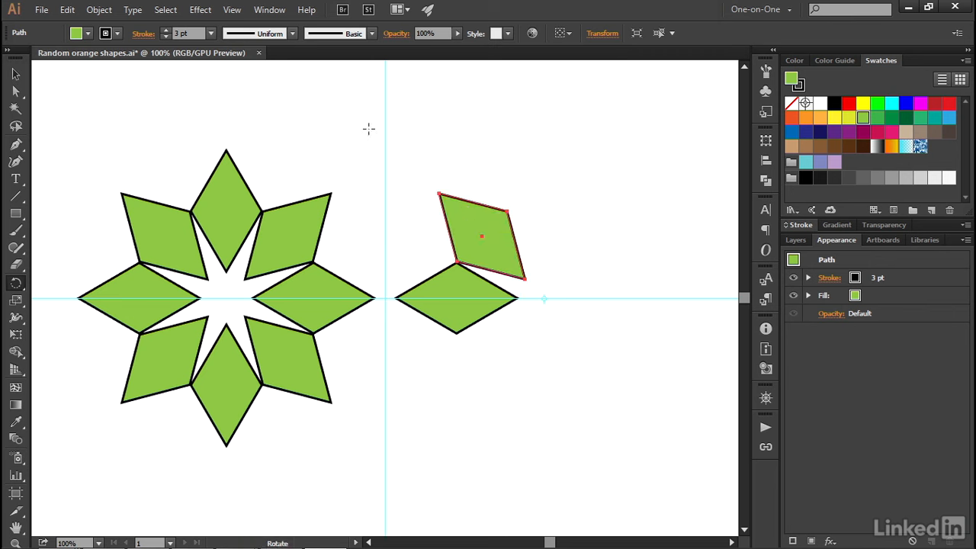
Repeat the rotated copy with Transform Again until eight diamonds complete the second flower.
{"action": "left_click", "coordinate": [97, 10]}
{"action": "left_click", "coordinate": [97, 10]}
{"action": "left_click", "coordinate": [98, 10]}
{"action": "mouse_move", "coordinate": [129, 26]}
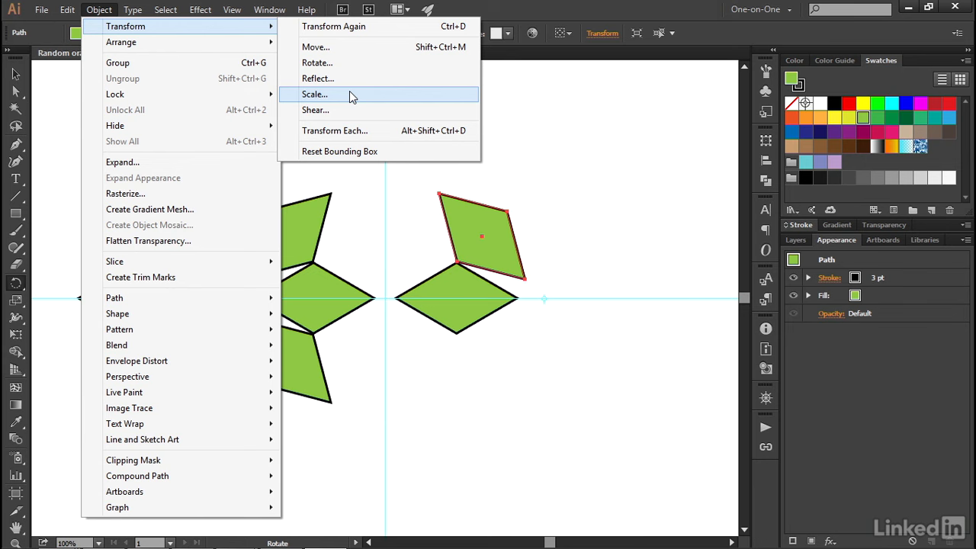
{"action": "left_click", "coordinate": [417, 31]}
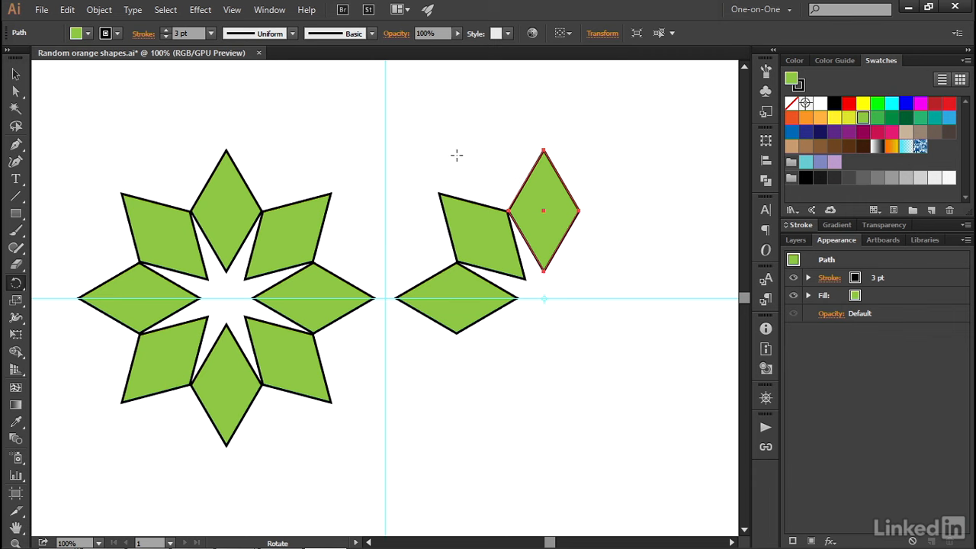
{"action": "key", "text": "ctrl+d"}
{"action": "key", "text": "ctrl+d"}
{"action": "key", "text": "ctrl+d"}
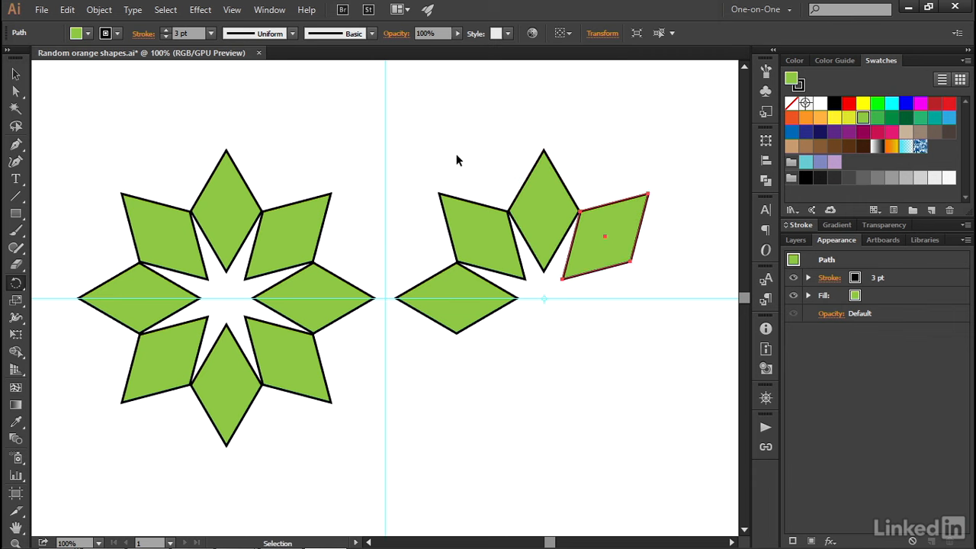
{"action": "key", "text": "ctrl+d"}
{"action": "key", "text": "ctrl+d"}
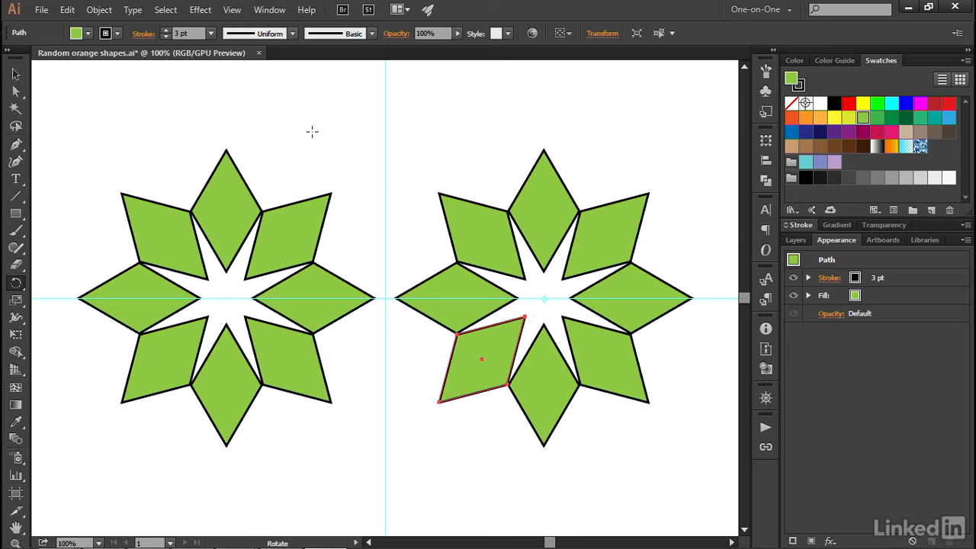
Examine the centre of the manually rotated flower at 600% to check how its diamond tips align with the horizontal guide.
{"action": "key", "text": "z"}
{"action": "left_click", "coordinate": [545, 300]}
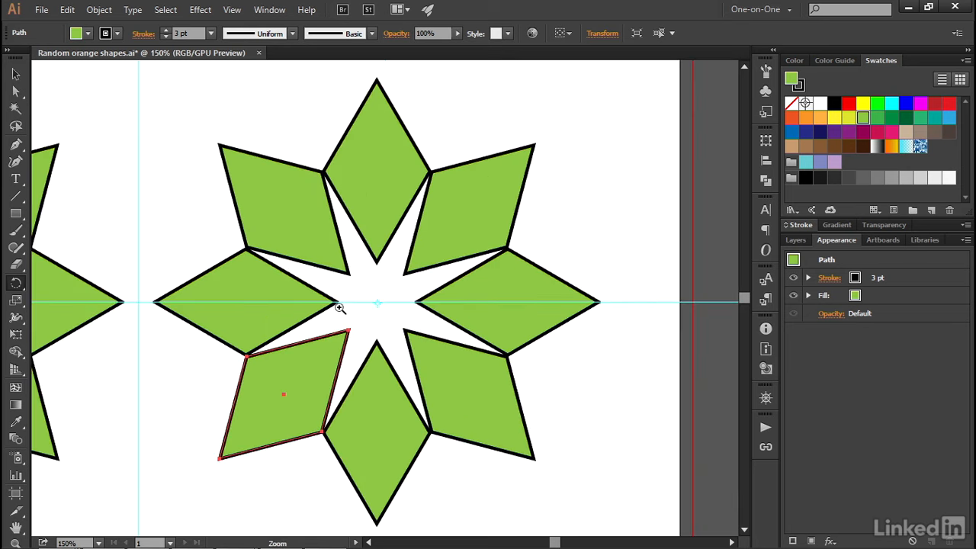
{"action": "left_click", "coordinate": [370, 308]}
{"action": "left_click", "coordinate": [384, 299]}
{"action": "left_click", "coordinate": [384, 299]}
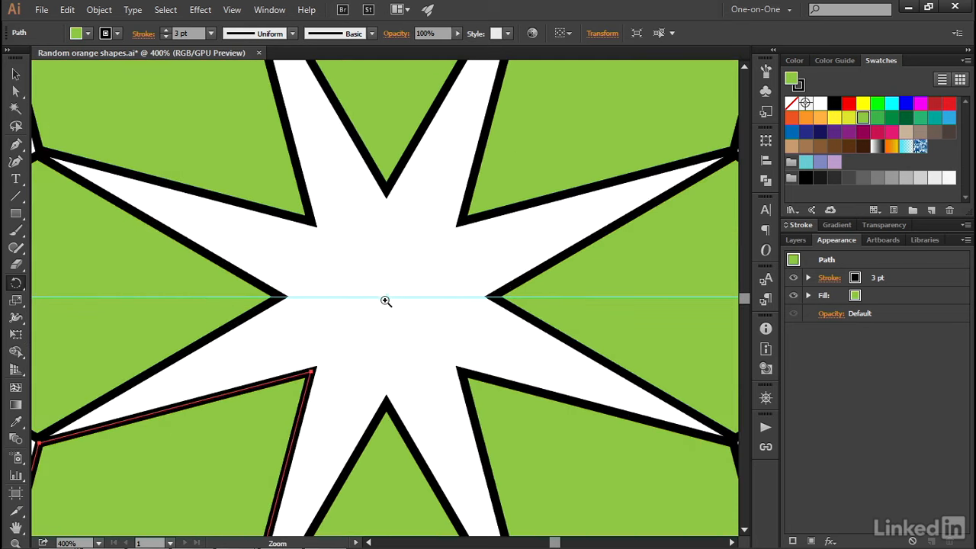
{"action": "left_click", "coordinate": [385, 300]}
{"action": "left_click_drag", "start_coordinate": [379, 304], "coordinate": [315, 274]}
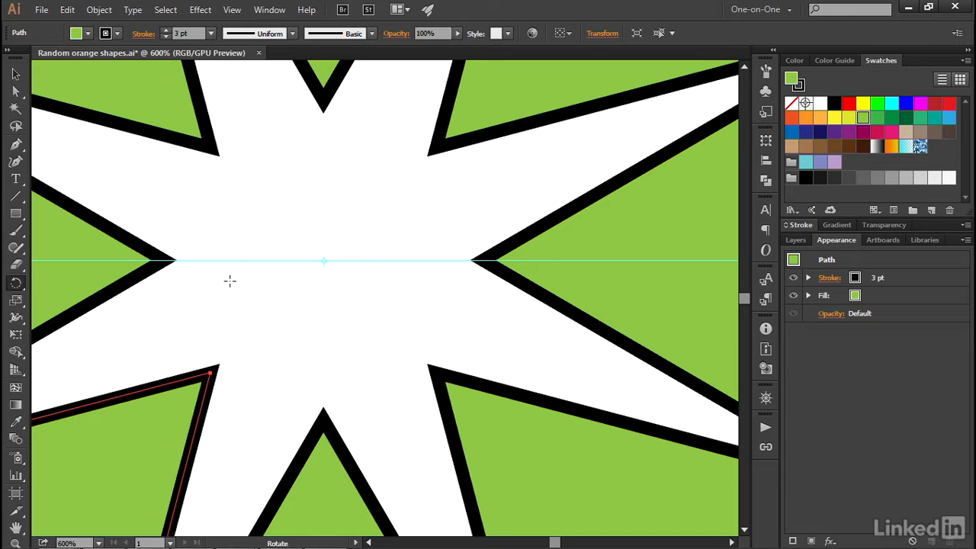
Examine the effect-based flower's centre and its left diamond's inner tip against the horizontal guide at up to 4800%, and return to 100% view.
{"action": "left_click_drag", "start_coordinate": [105, 285], "coordinate": [729, 328]}
{"action": "left_click_drag", "start_coordinate": [102, 327], "coordinate": [669, 416]}
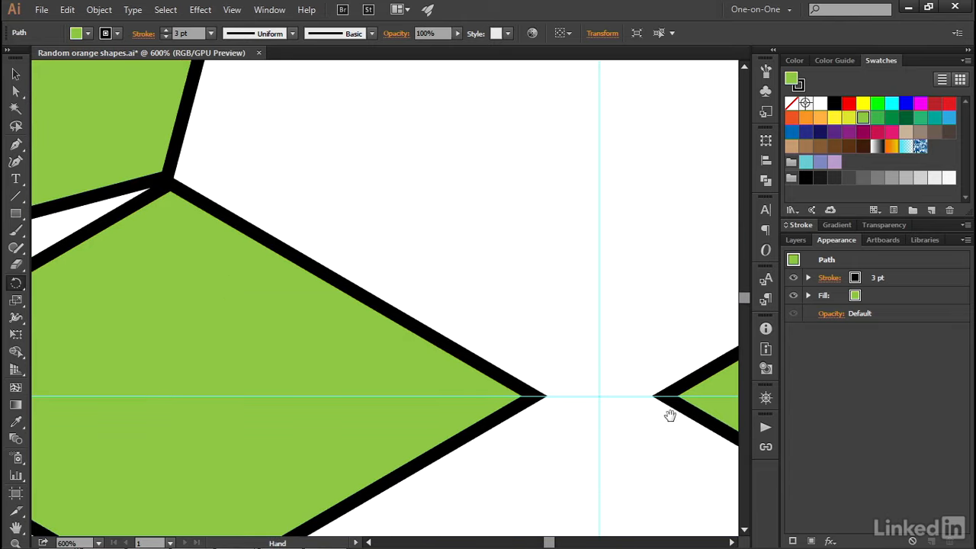
{"action": "left_click_drag", "start_coordinate": [135, 384], "coordinate": [634, 338]}
{"action": "left_click_drag", "start_coordinate": [224, 367], "coordinate": [442, 348]}
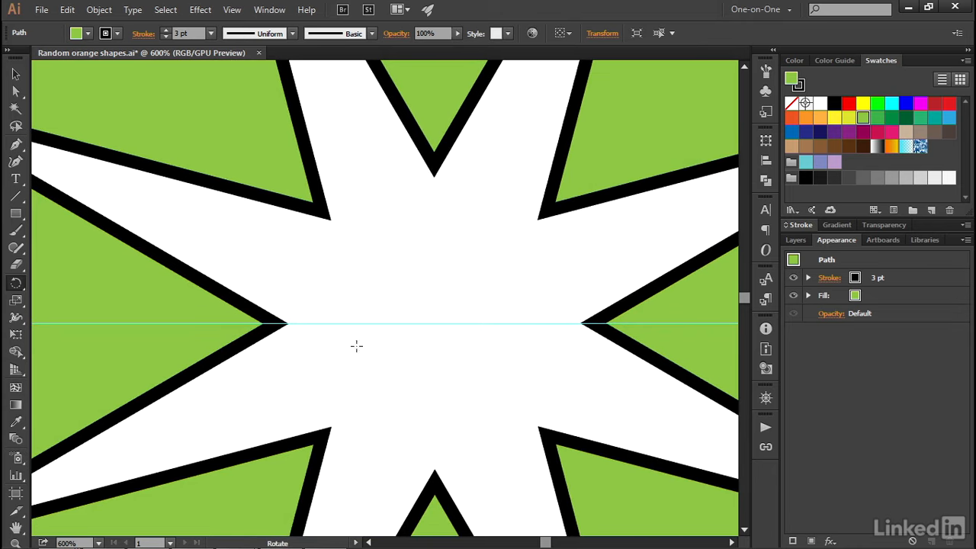
{"action": "key", "text": "ctrl+space"}
{"action": "left_click", "coordinate": [303, 327]}
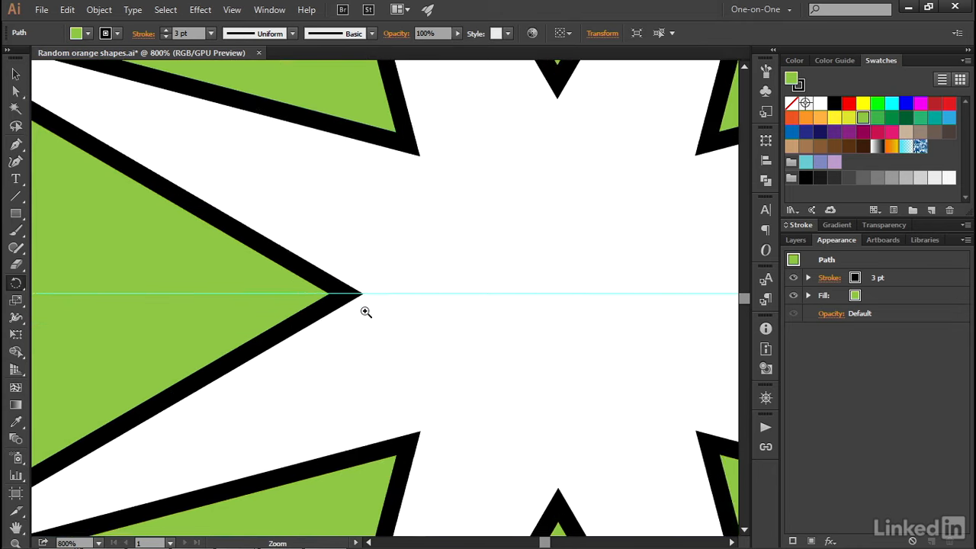
{"action": "left_click_drag", "start_coordinate": [366, 312], "coordinate": [376, 290]}
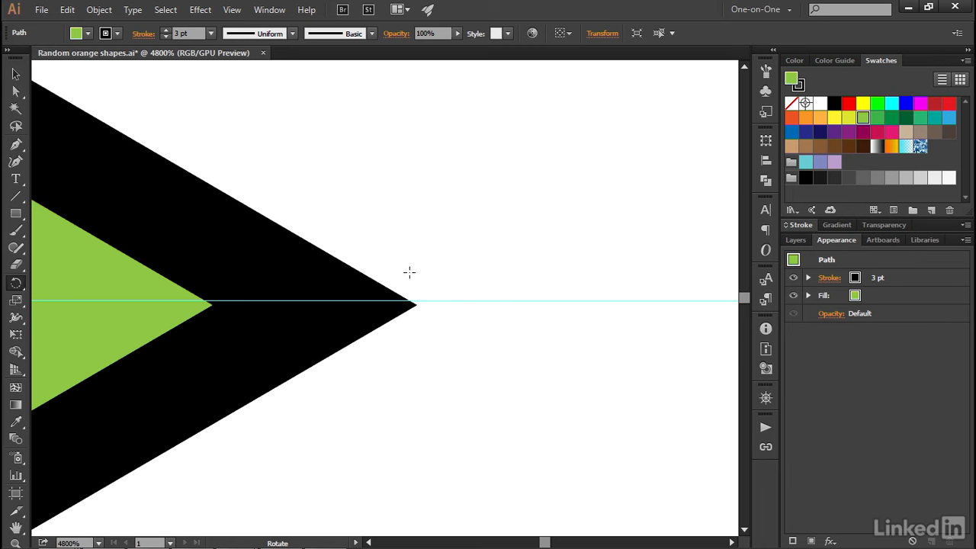
{"action": "key", "text": "ctrl+1"}
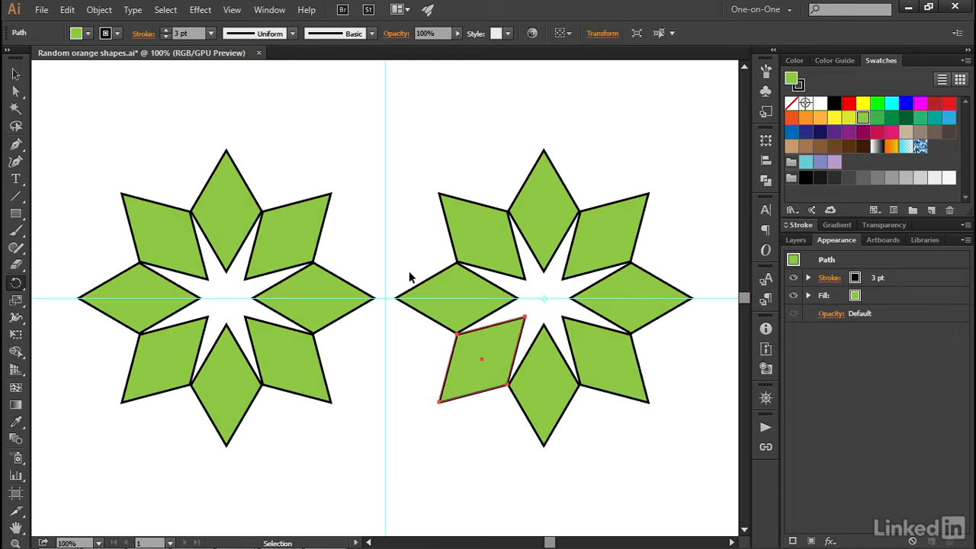